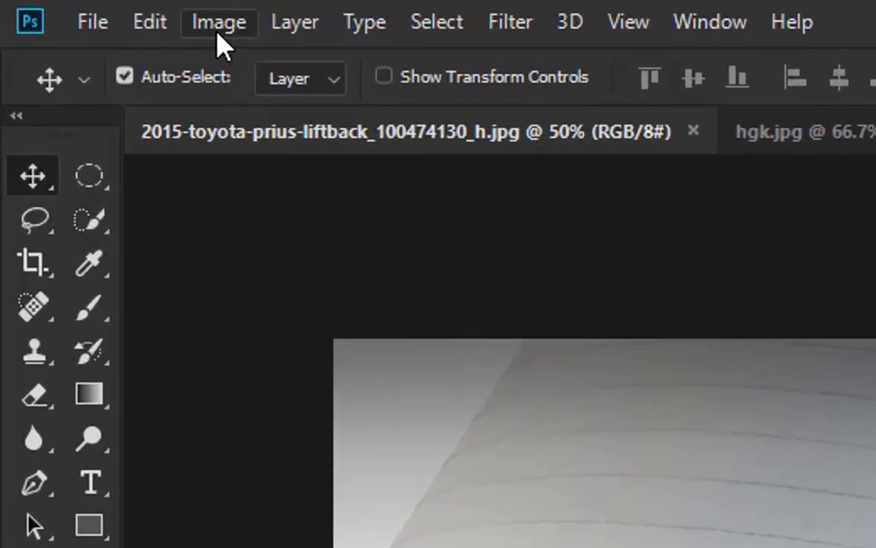
{"action": "left_click", "coordinate": [187, 29]}
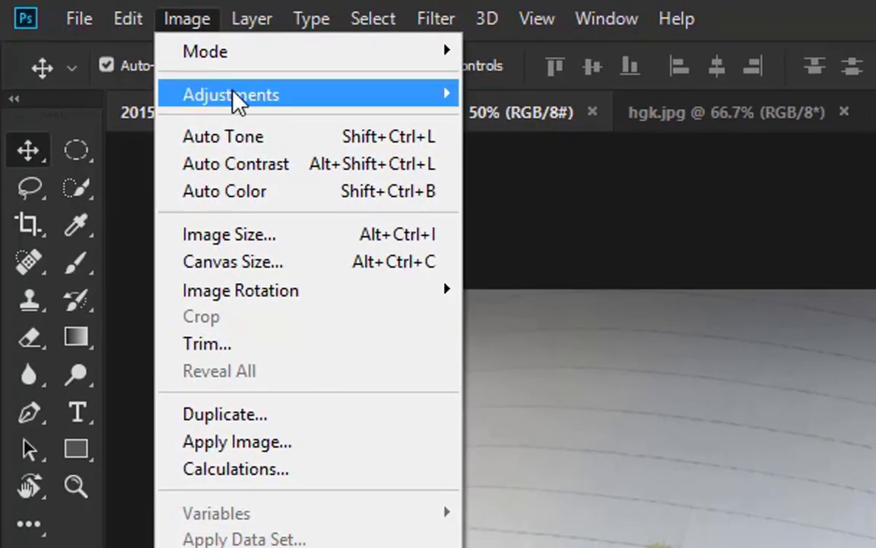
{"action": "mouse_move", "coordinate": [388, 113]}
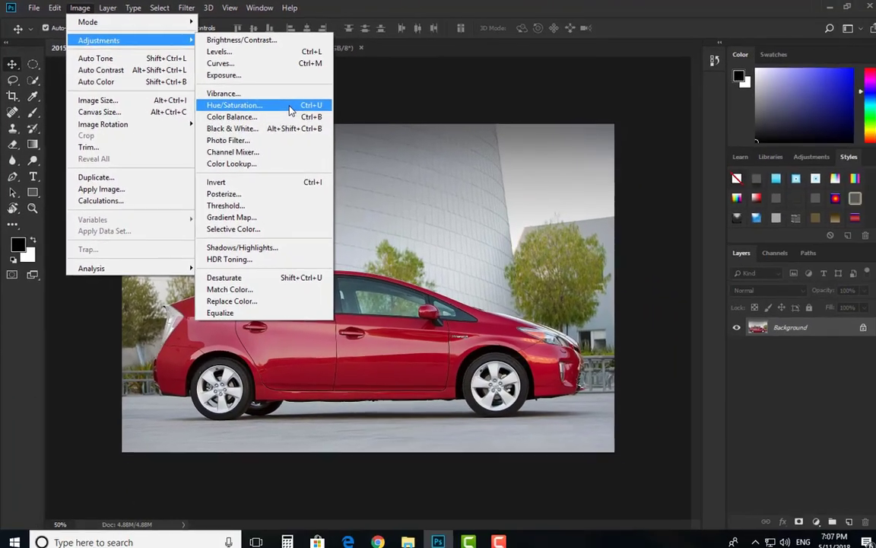
{"action": "left_click", "coordinate": [681, 251]}
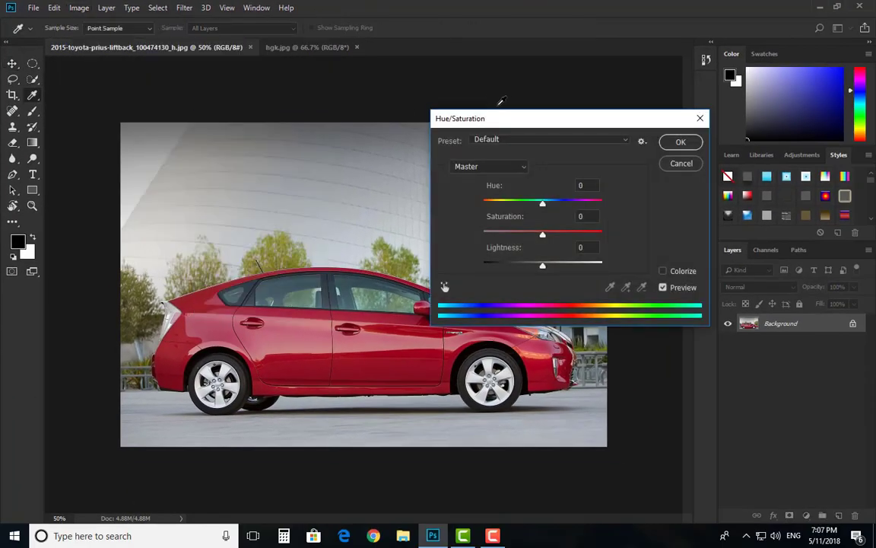
{"action": "left_click_drag", "start_coordinate": [504, 121], "coordinate": [439, 111]}
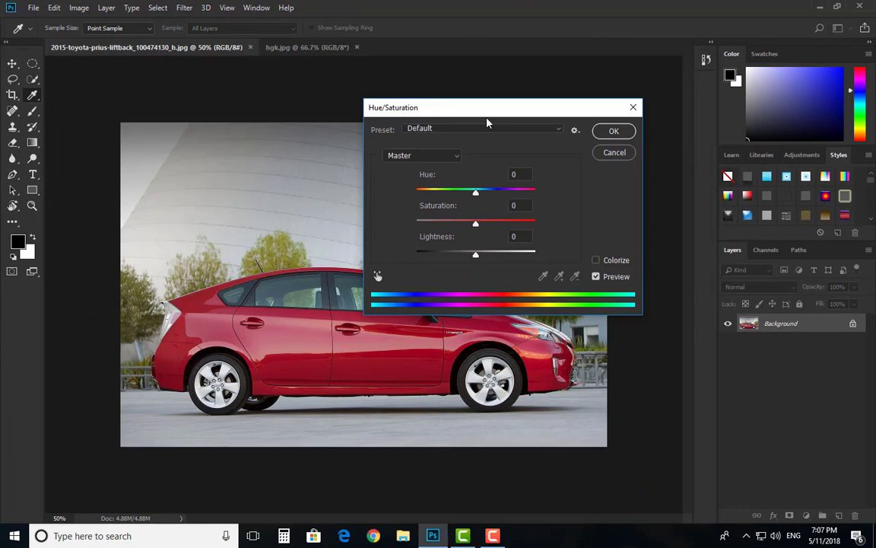
{"action": "left_click", "coordinate": [633, 108]}
{"action": "key", "text": "v"}
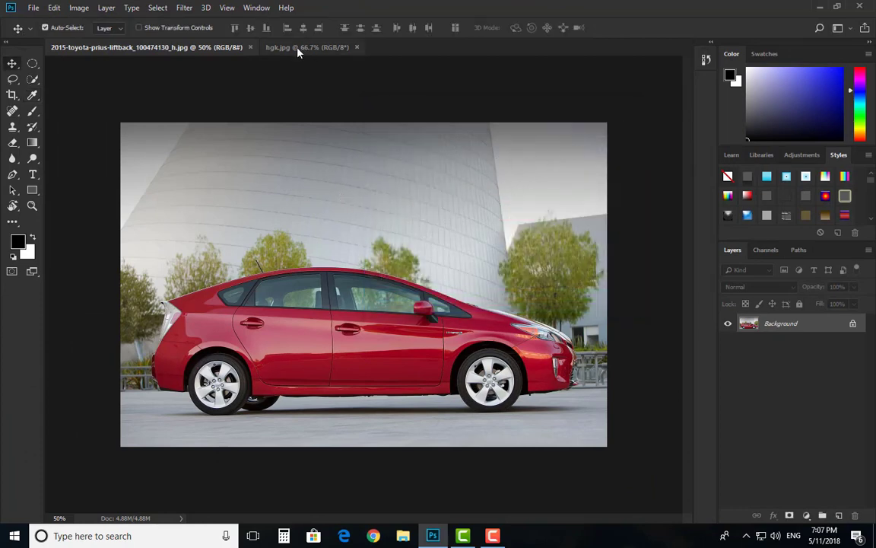
{"action": "key", "text": "ctrl+u"}
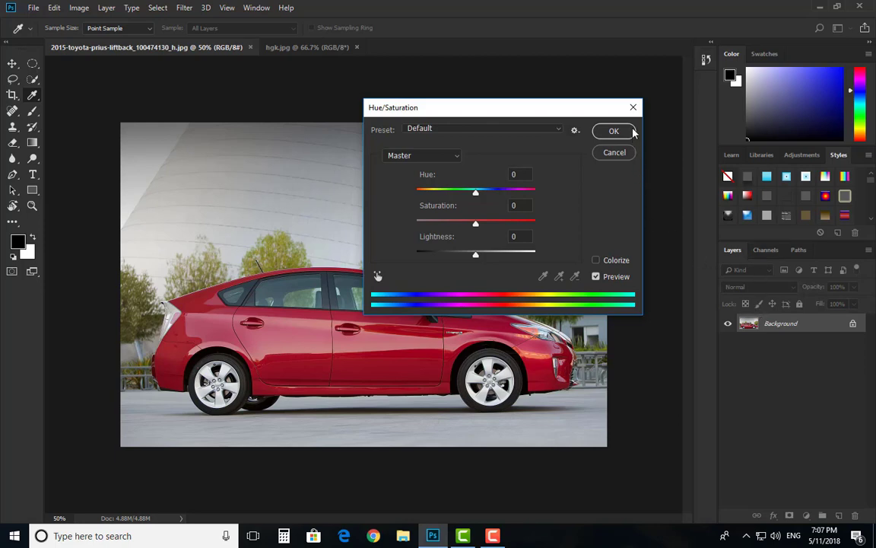
{"action": "left_click", "coordinate": [632, 107]}
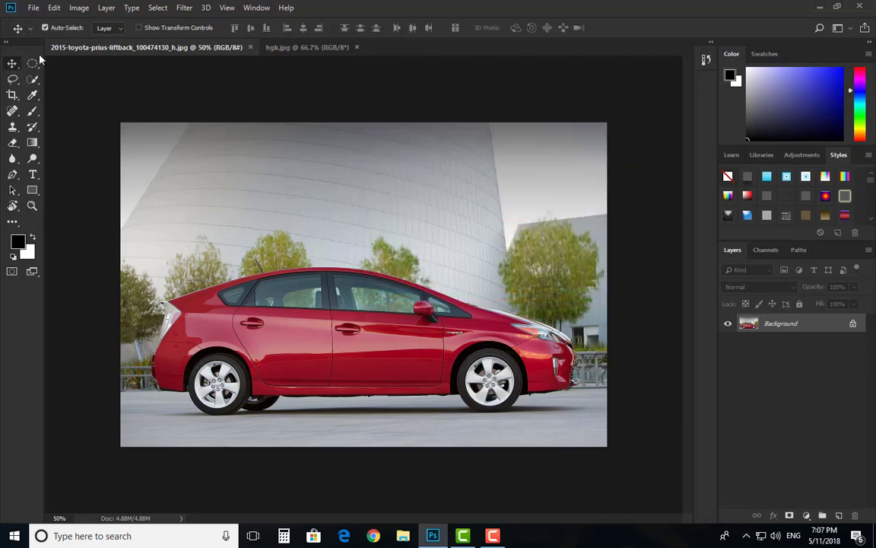
{"action": "left_click", "coordinate": [79, 8]}
{"action": "mouse_move", "coordinate": [112, 42]}
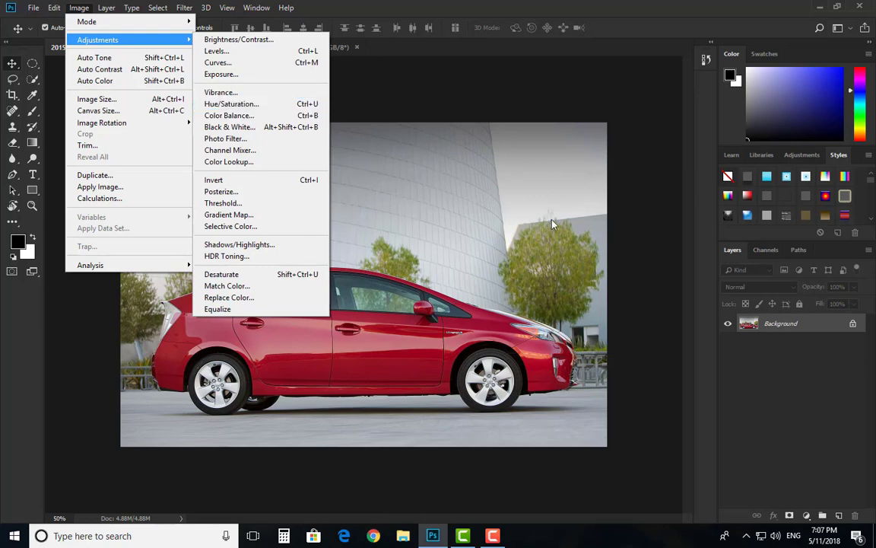
{"action": "left_click", "coordinate": [807, 378]}
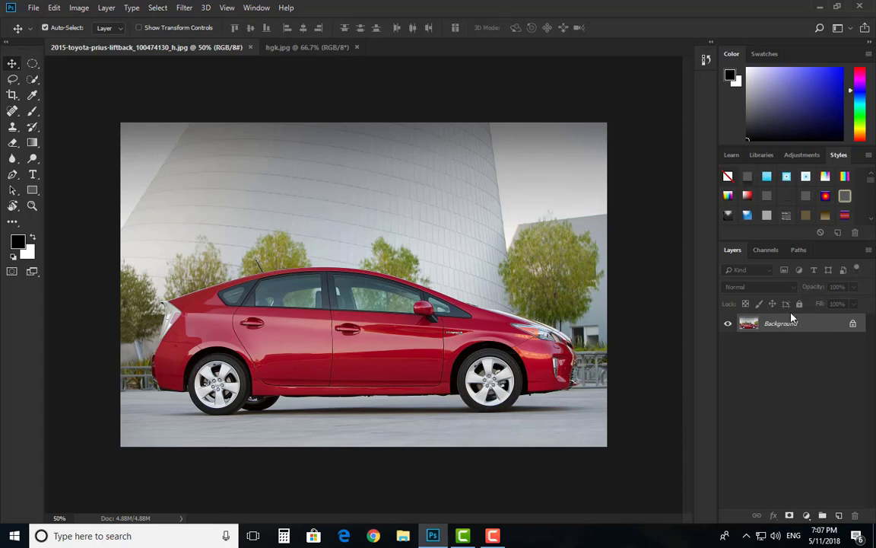
Step: Duplicate the Background layer of the car photo and undo the duplication
{"action": "key", "text": "ctrl+j"}
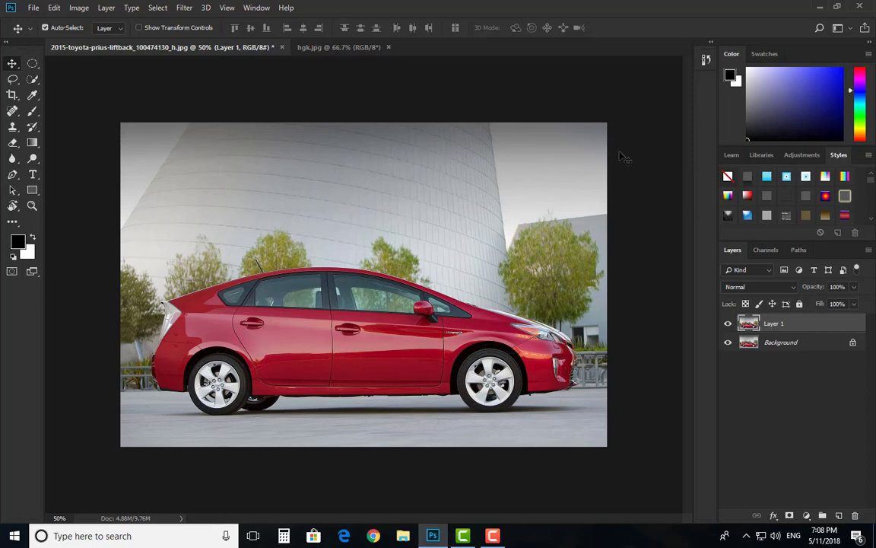
{"action": "key", "text": "ctrl+z"}
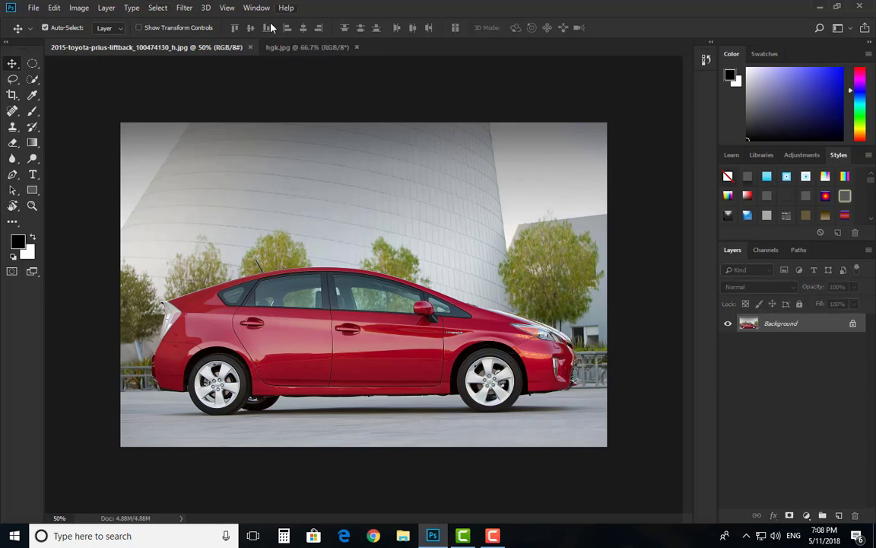
{"action": "left_click", "coordinate": [79, 9]}
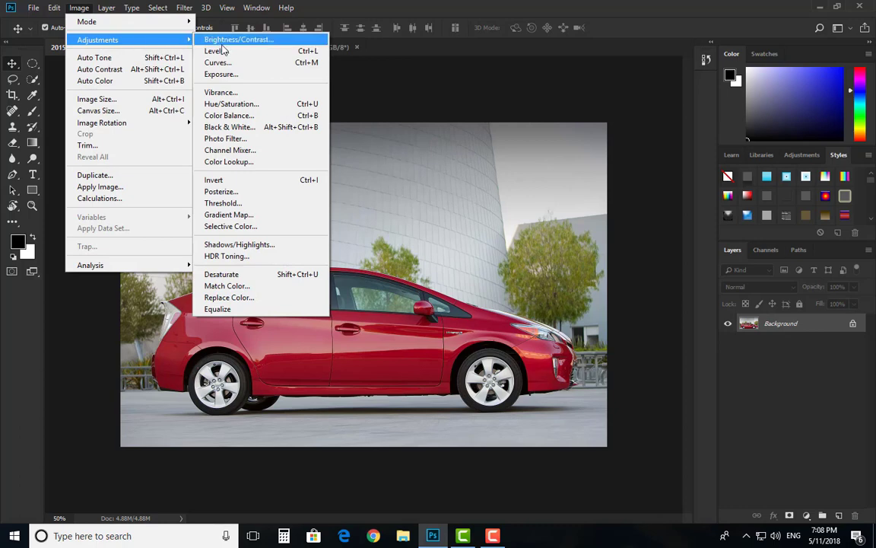
{"action": "left_click", "coordinate": [765, 406]}
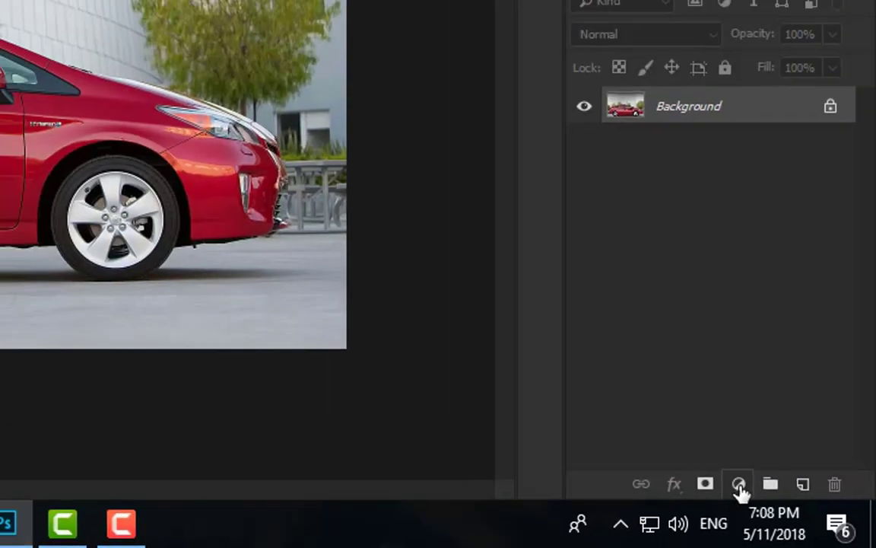
{"action": "left_click", "coordinate": [646, 440]}
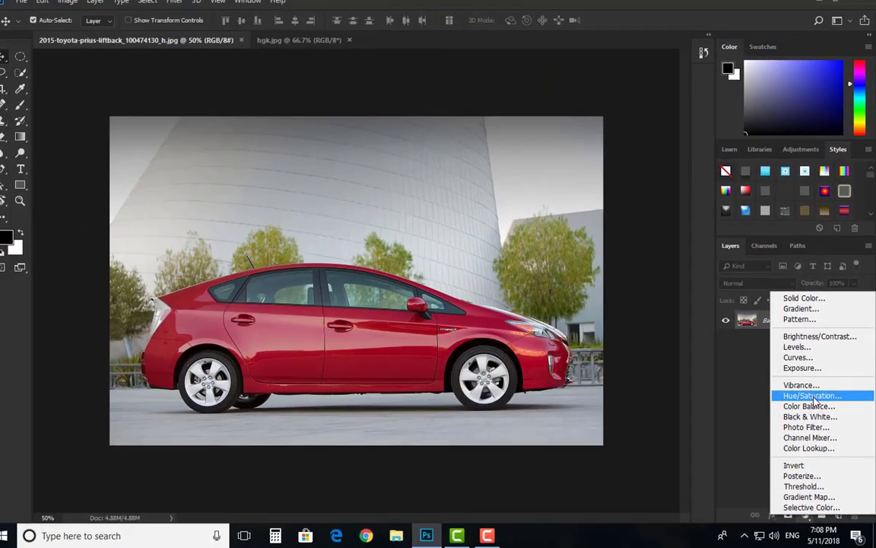
{"action": "left_click", "coordinate": [770, 292]}
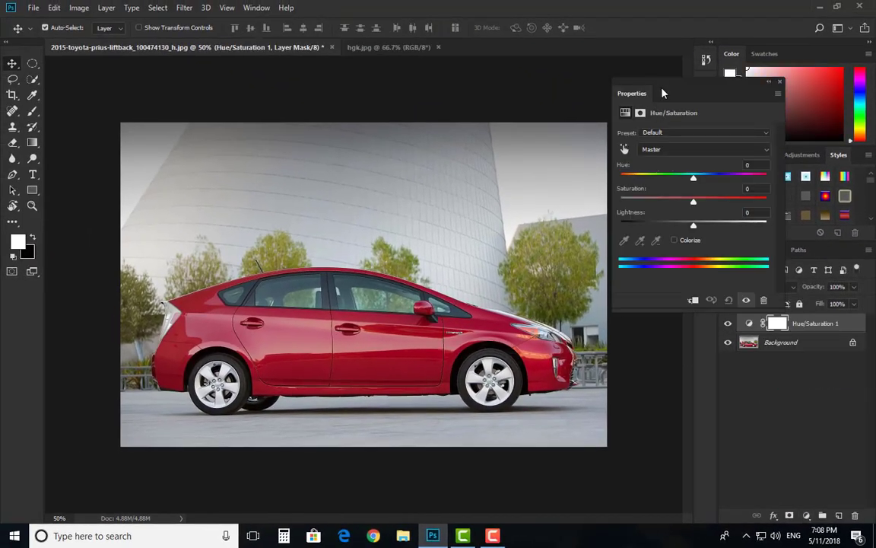
{"action": "left_click_drag", "start_coordinate": [662, 93], "coordinate": [464, 105]}
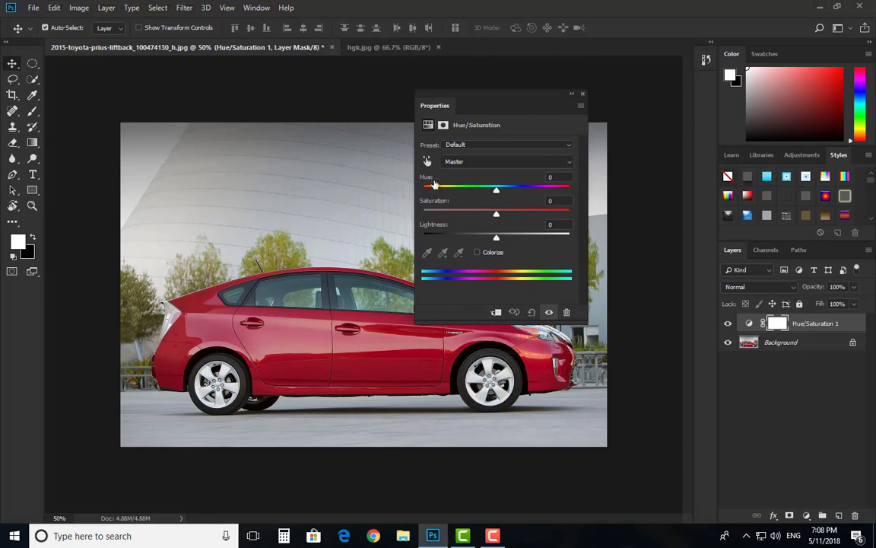
{"action": "left_click", "coordinate": [583, 95]}
{"action": "key", "text": "Delete"}
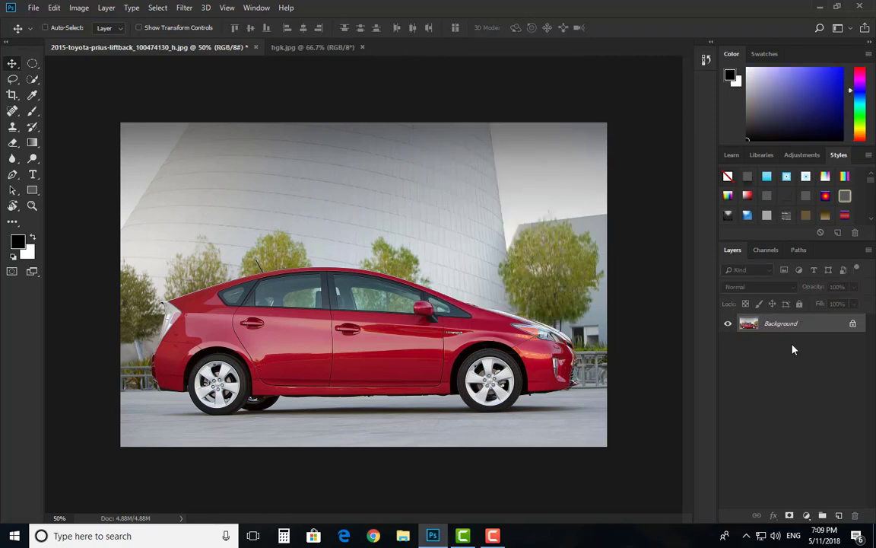
{"action": "key", "text": "ctrl+u"}
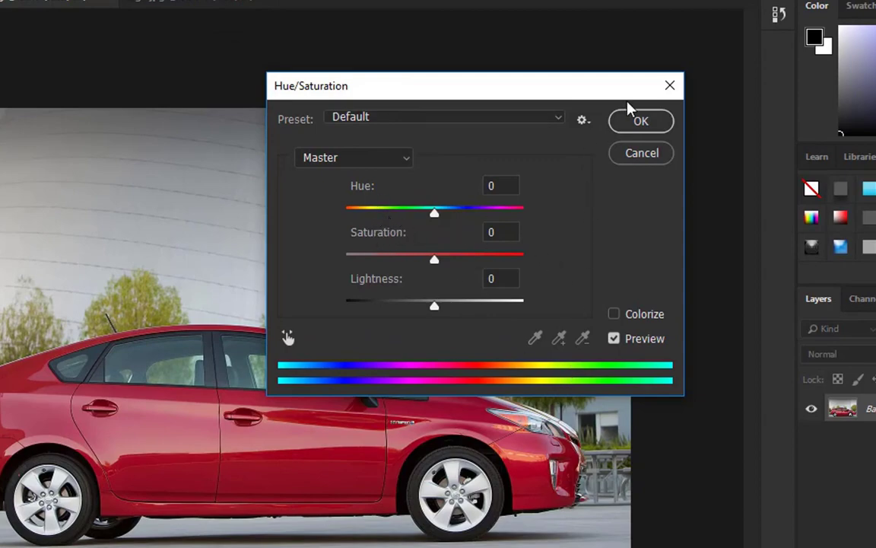
{"action": "left_click", "coordinate": [670, 86]}
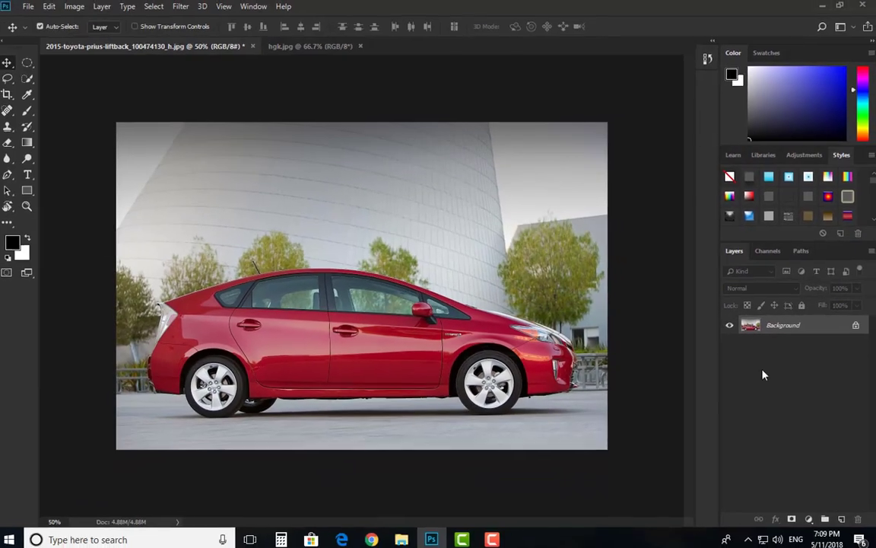
{"action": "left_click", "coordinate": [807, 515]}
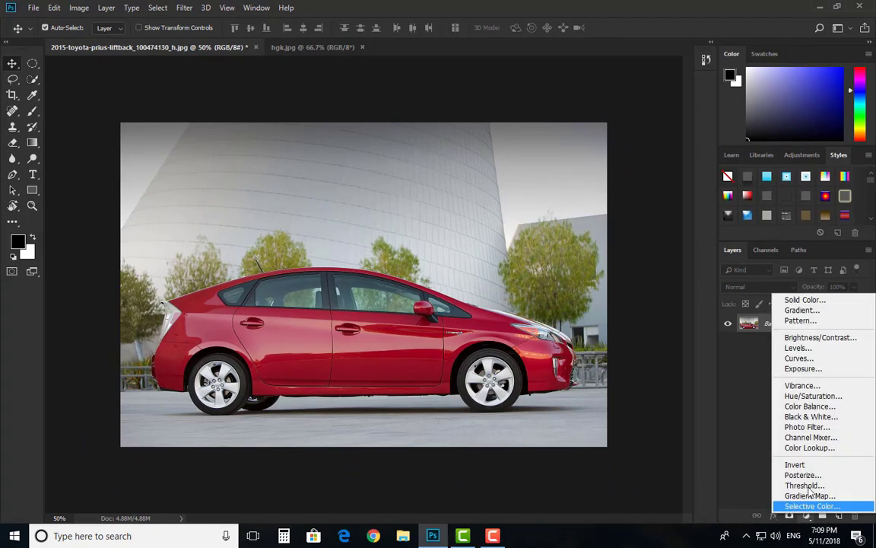
{"action": "left_click", "coordinate": [814, 396]}
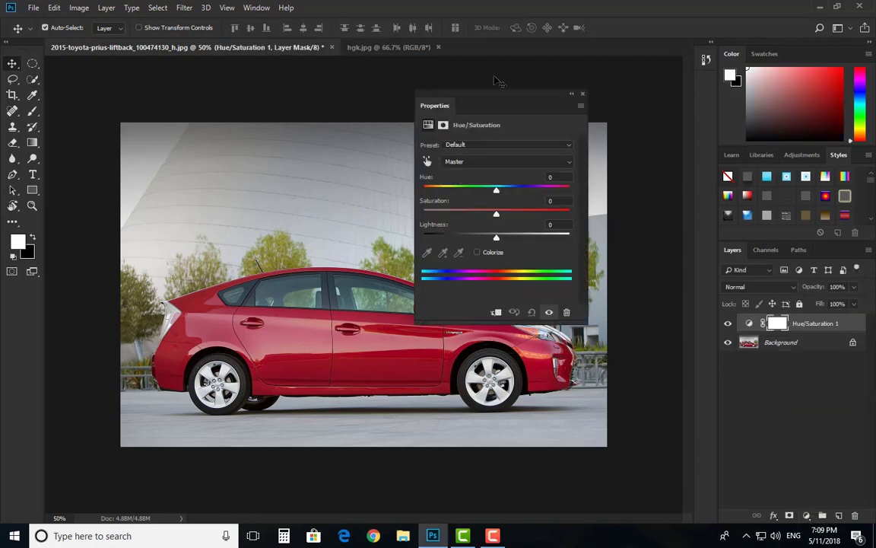
{"action": "left_click_drag", "start_coordinate": [498, 104], "coordinate": [518, 70]}
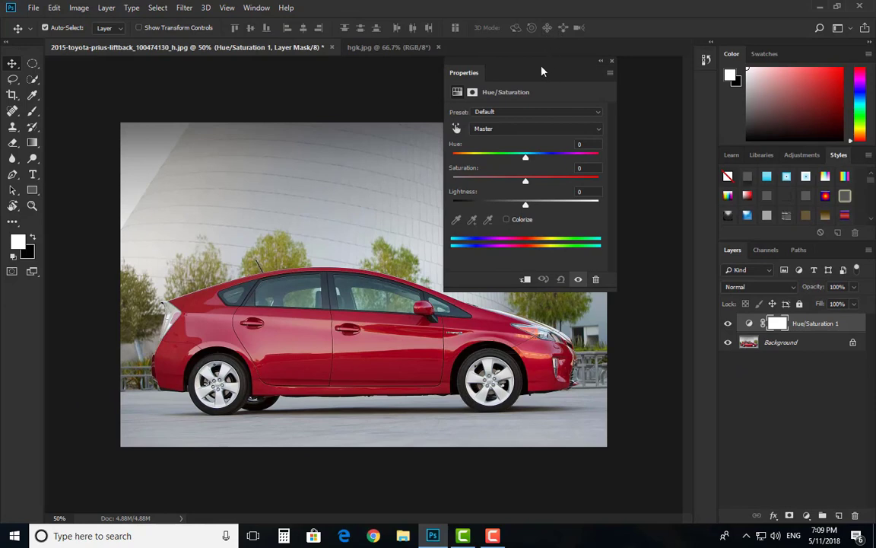
{"action": "left_click_drag", "start_coordinate": [542, 71], "coordinate": [565, 84]}
{"action": "left_click", "coordinate": [625, 69]}
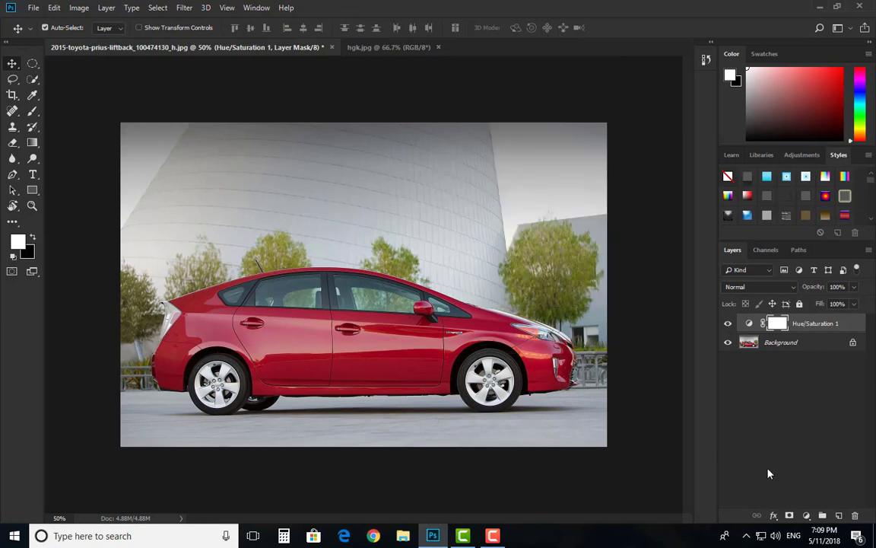
{"action": "key", "text": "Delete"}
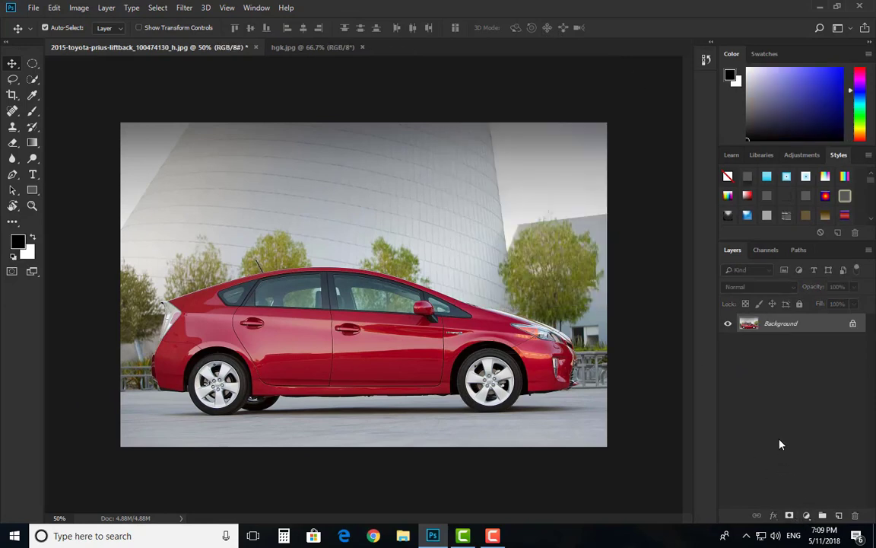
Step: Add a Hue/Saturation adjustment layer above the Background layer of the car photo
{"action": "left_click", "coordinate": [809, 515]}
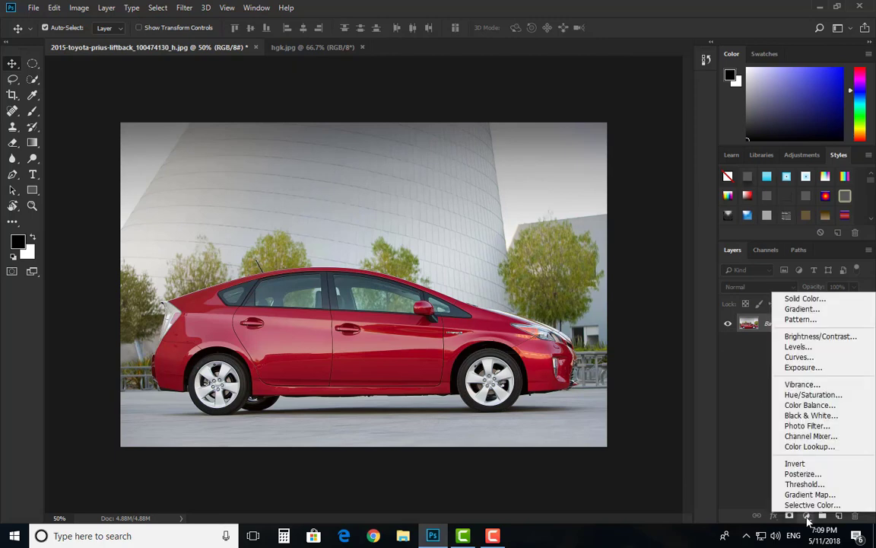
{"action": "left_click", "coordinate": [811, 394]}
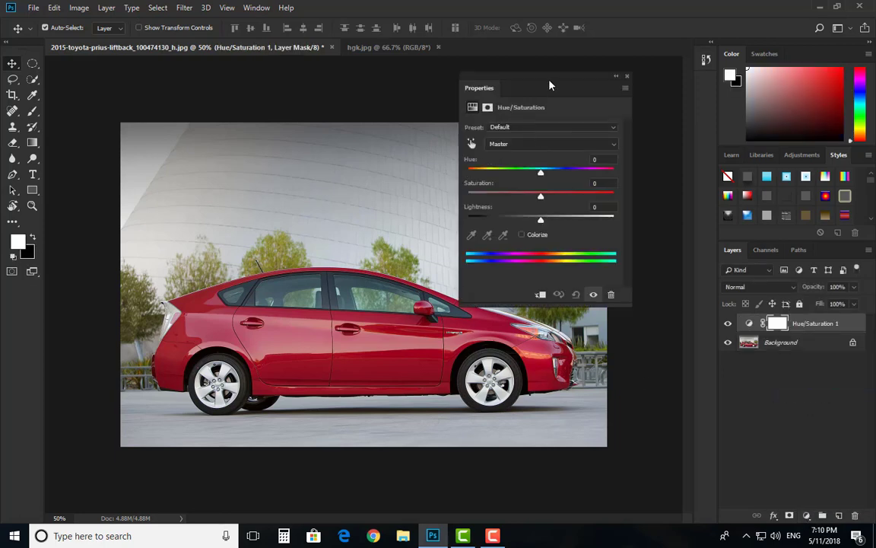
{"action": "left_click_drag", "start_coordinate": [551, 86], "coordinate": [576, 82]}
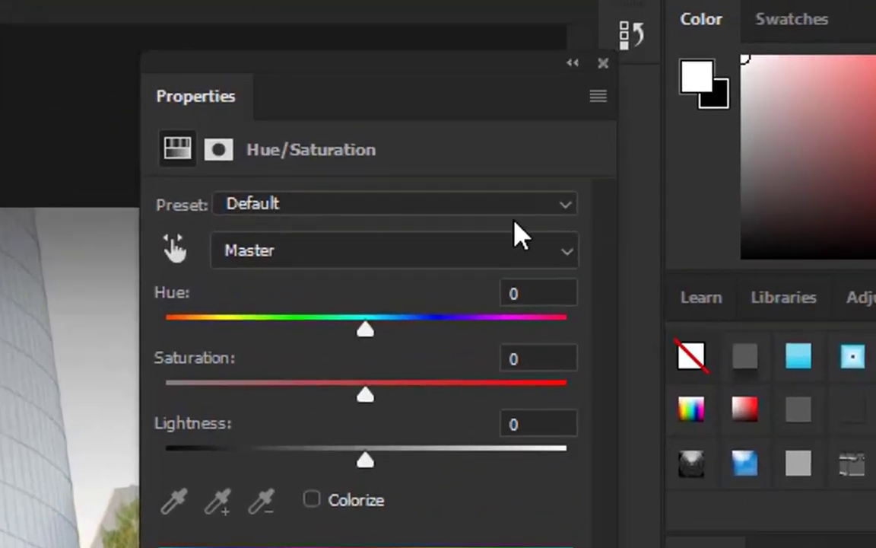
Step: Shift the Master hue of the Hue/Saturation adjustment layer to +55 to recolour the whole car photo
{"action": "left_click", "coordinate": [558, 204]}
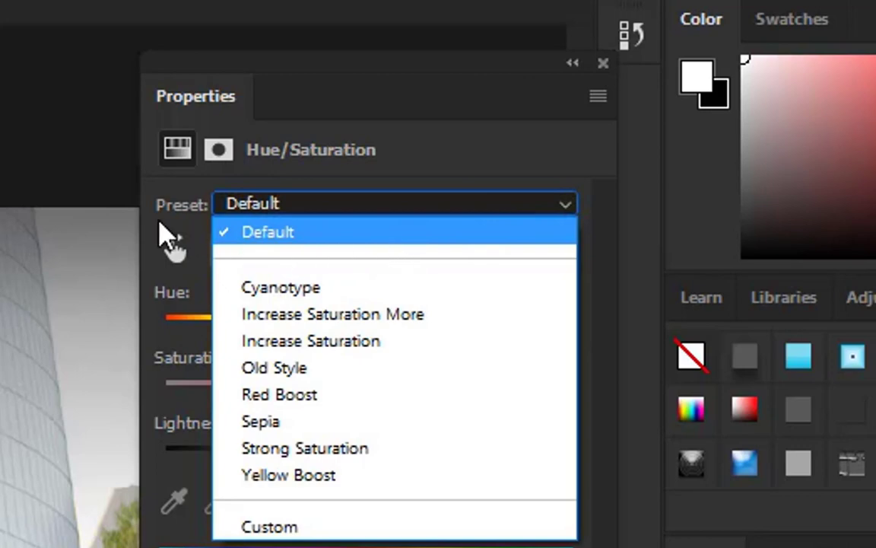
{"action": "left_click", "coordinate": [174, 210]}
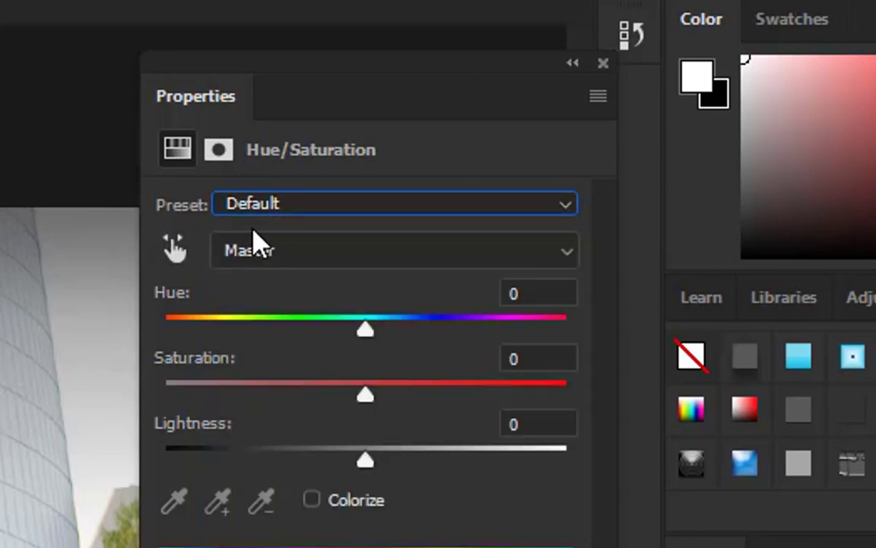
{"action": "left_click", "coordinate": [322, 267]}
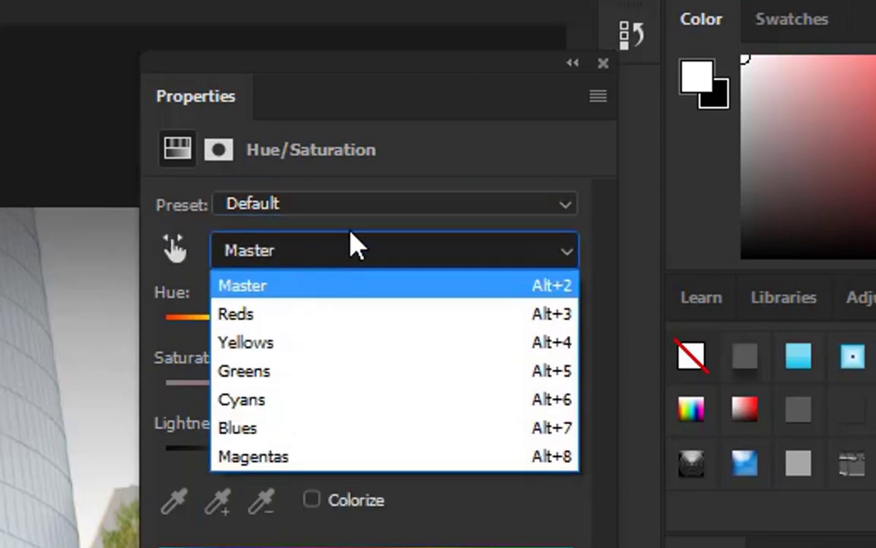
{"action": "left_click", "coordinate": [441, 161]}
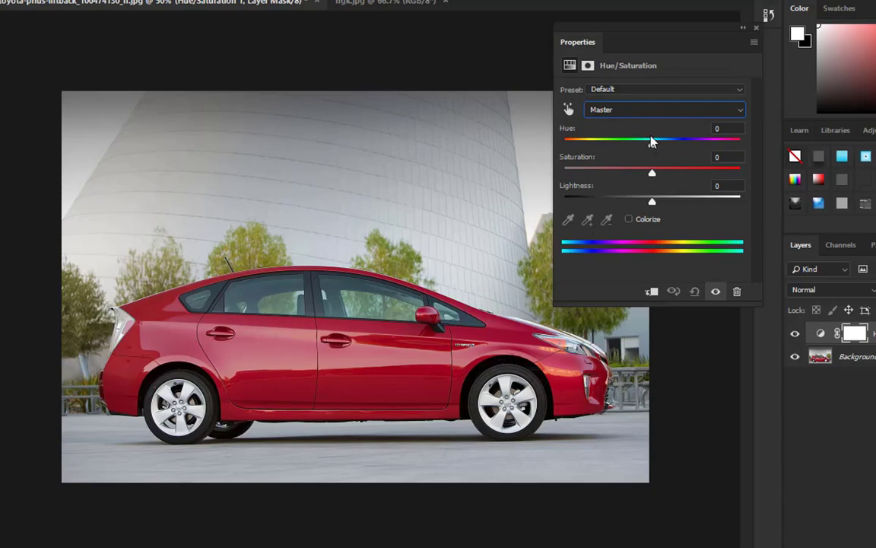
{"action": "left_click_drag", "start_coordinate": [653, 146], "coordinate": [695, 153]}
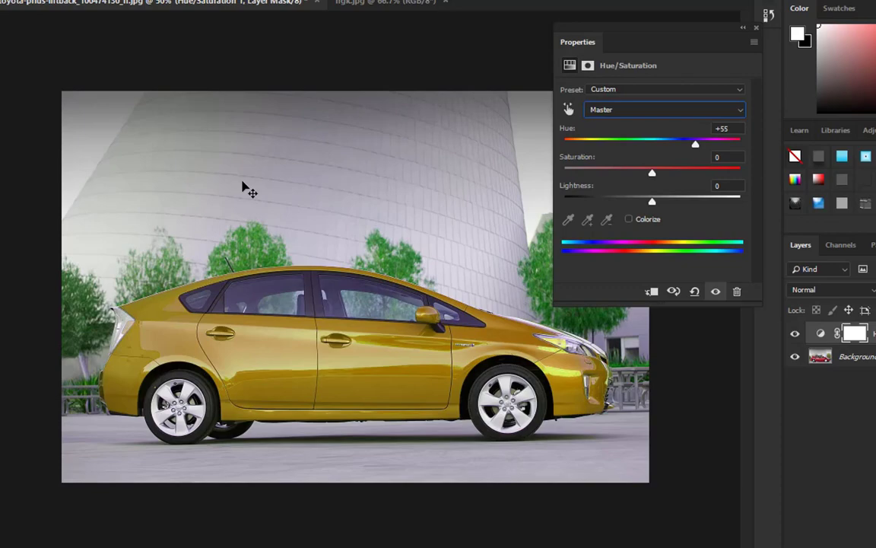
{"action": "left_click", "coordinate": [622, 114]}
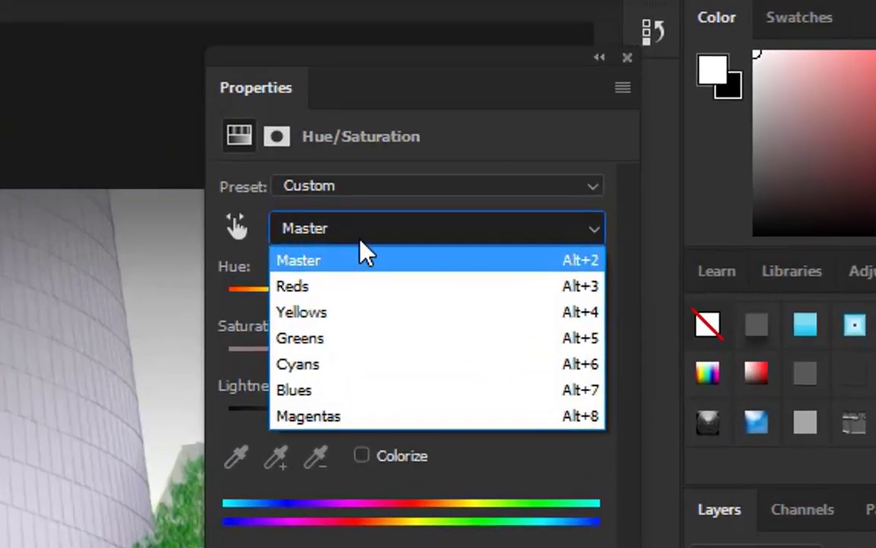
{"action": "left_click", "coordinate": [367, 247]}
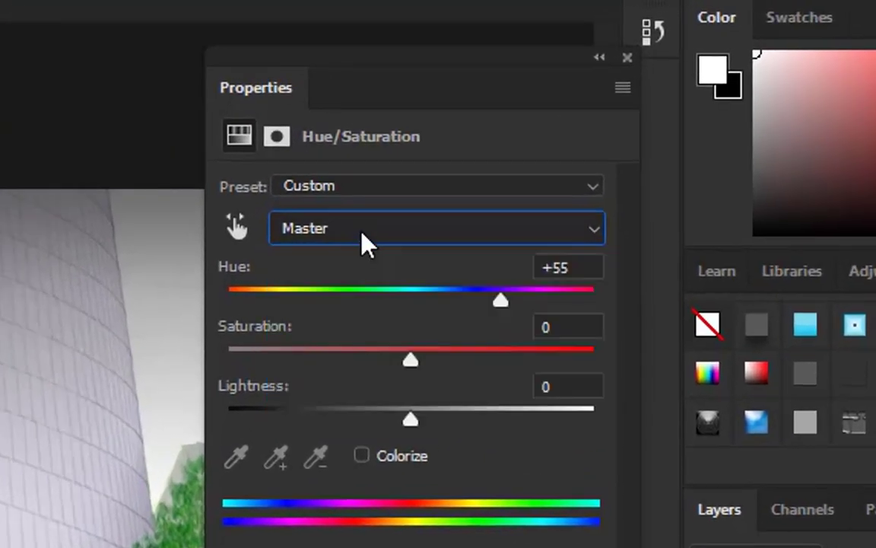
{"action": "left_click", "coordinate": [380, 244]}
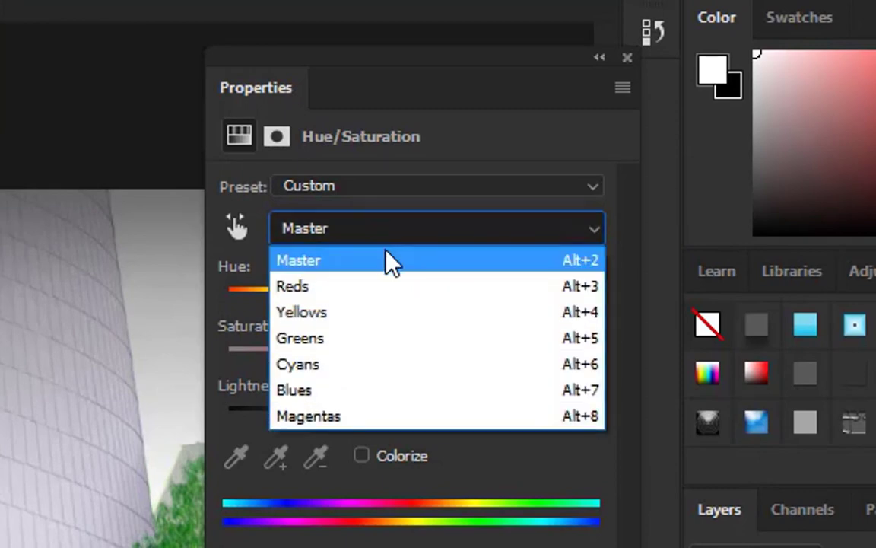
{"action": "left_click", "coordinate": [504, 114]}
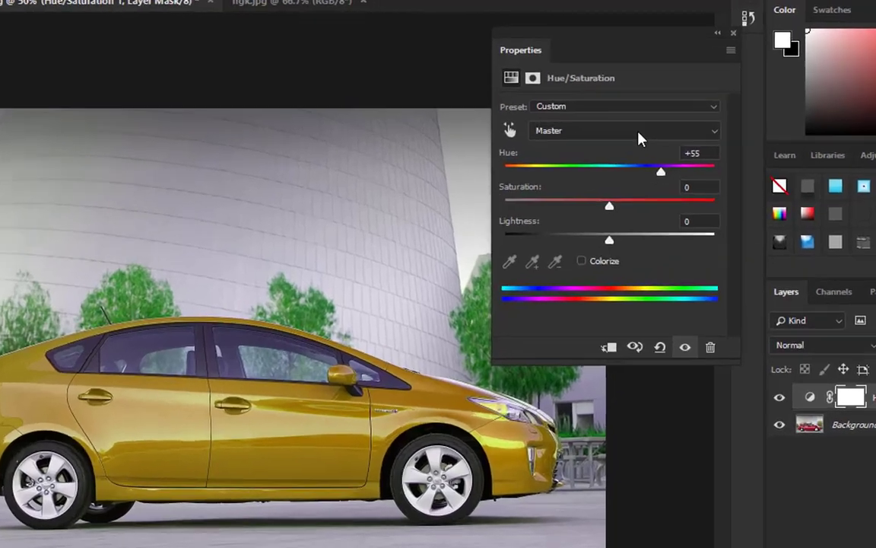
{"action": "left_click", "coordinate": [688, 114]}
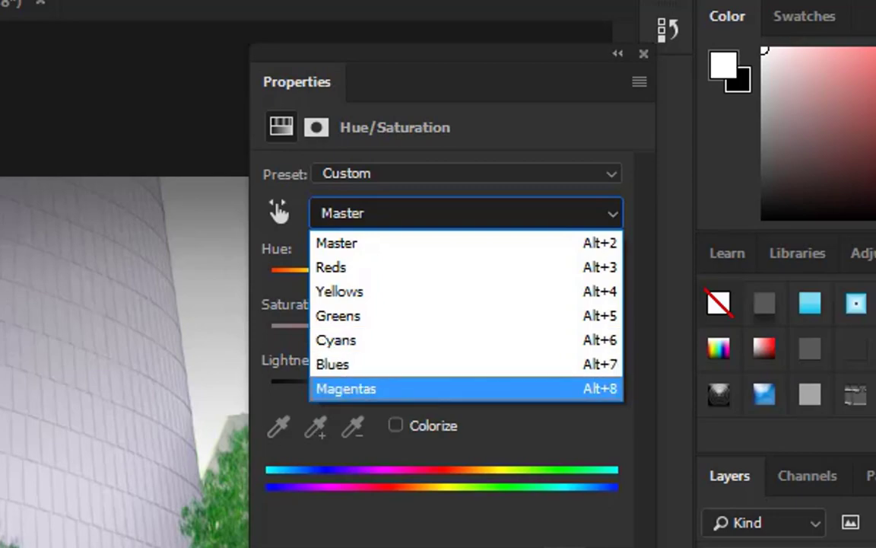
{"action": "left_click", "coordinate": [645, 56]}
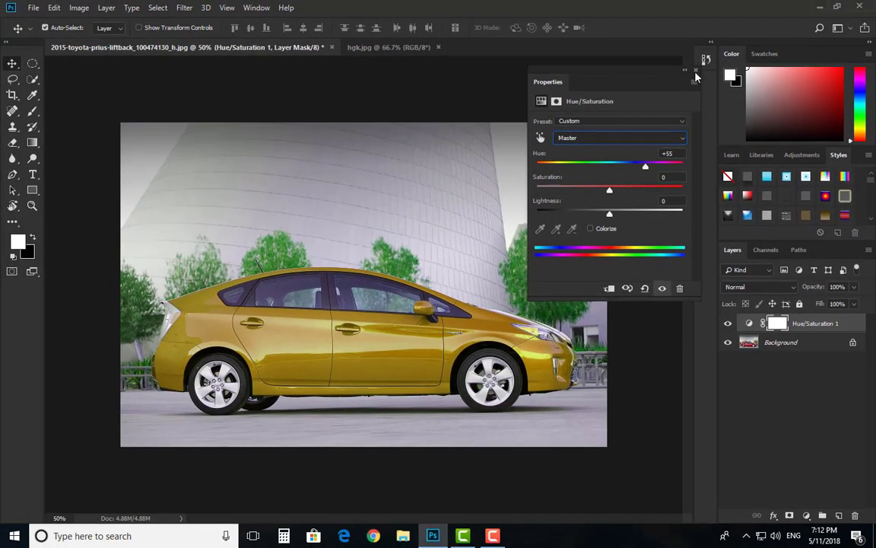
Step: Close the adjustment's properties and delete the Hue/Saturation adjustment layer from the car photo
{"action": "left_click", "coordinate": [696, 70]}
{"action": "left_click", "coordinate": [800, 326]}
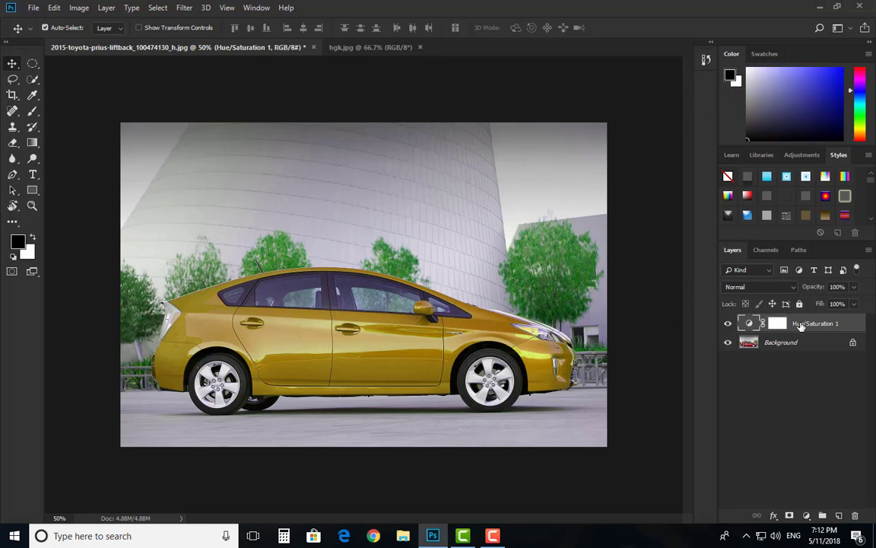
{"action": "key", "text": "Delete"}
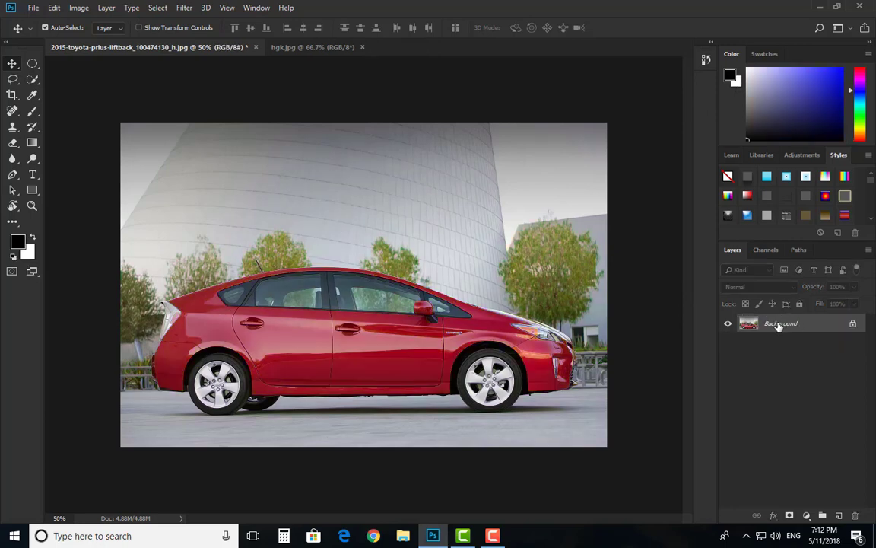
Step: Add a new Hue/Saturation adjustment layer above the Background layer and move its settings clear of the car
{"action": "key", "text": "F12"}
{"action": "left_click", "coordinate": [425, 203]}
{"action": "left_click", "coordinate": [807, 515]}
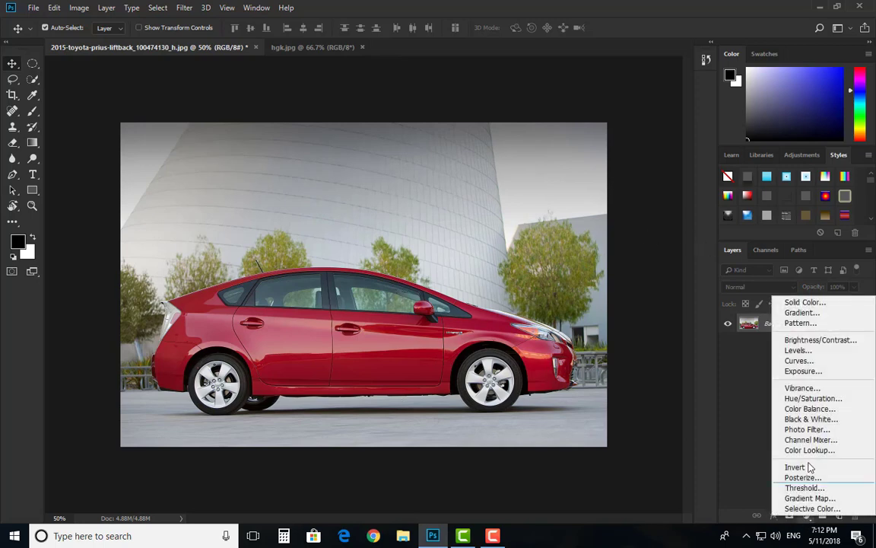
{"action": "left_click", "coordinate": [810, 397]}
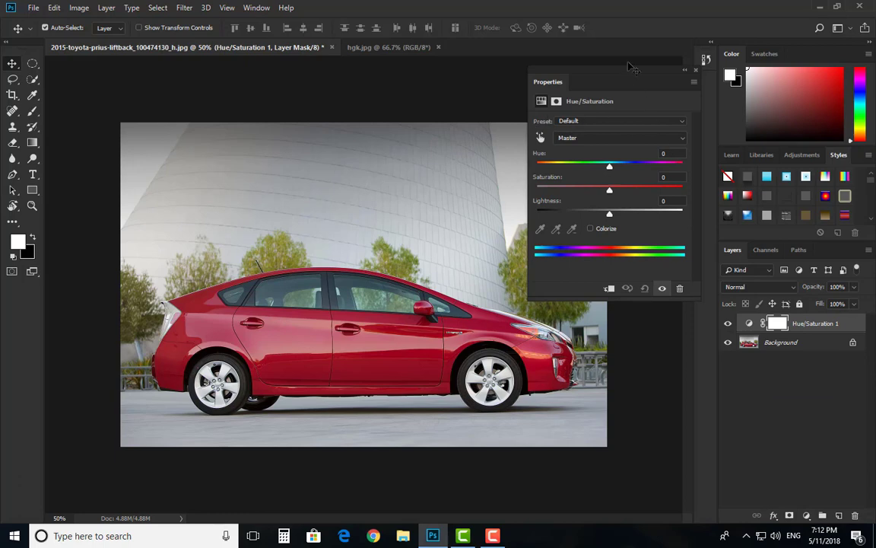
{"action": "left_click_drag", "start_coordinate": [630, 67], "coordinate": [605, 69]}
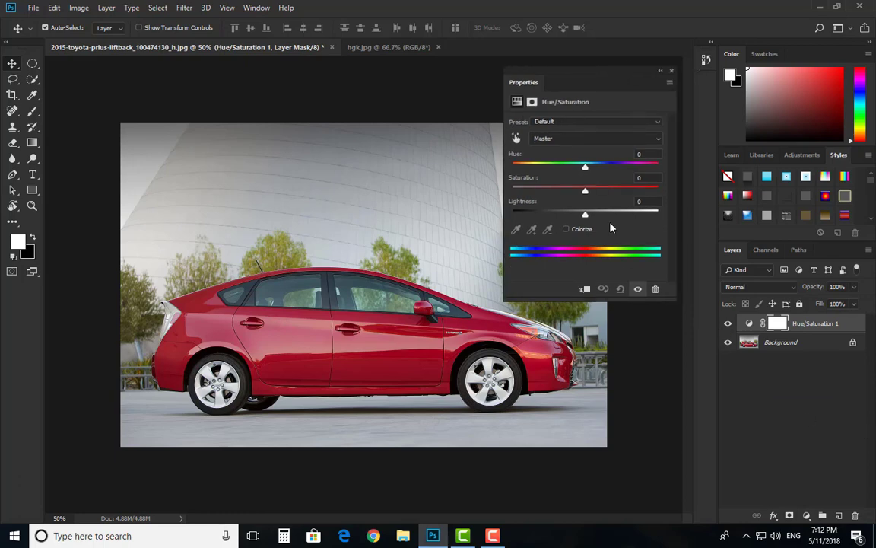
Step: Try a hue shift with the Reds range, switch back to Master and set the Master hue to +115
{"action": "left_click", "coordinate": [565, 139]}
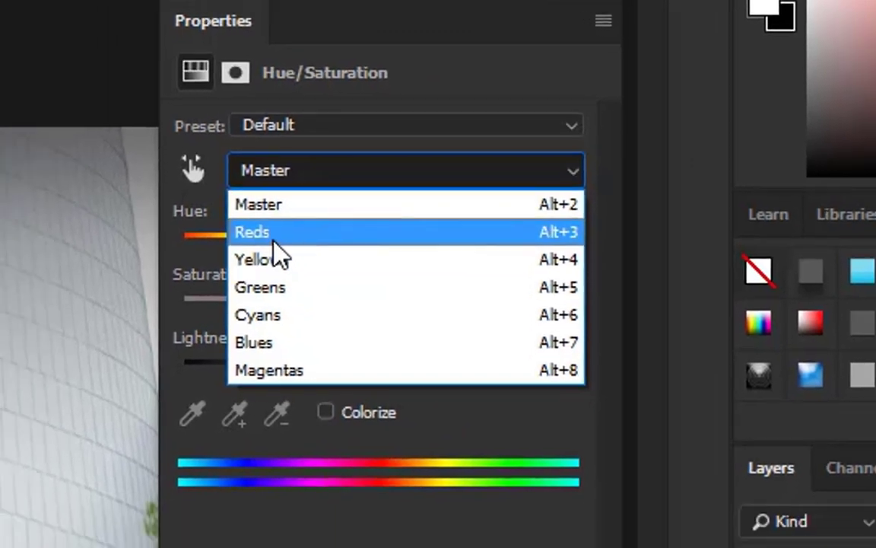
{"action": "left_click", "coordinate": [229, 253]}
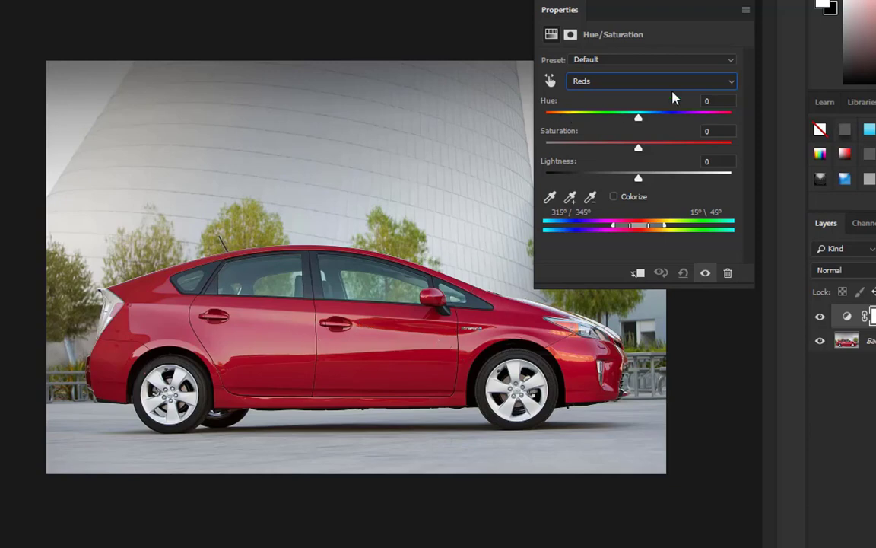
{"action": "left_click_drag", "start_coordinate": [639, 119], "coordinate": [712, 134]}
{"action": "left_click", "coordinate": [626, 82]}
{"action": "left_click", "coordinate": [616, 94]}
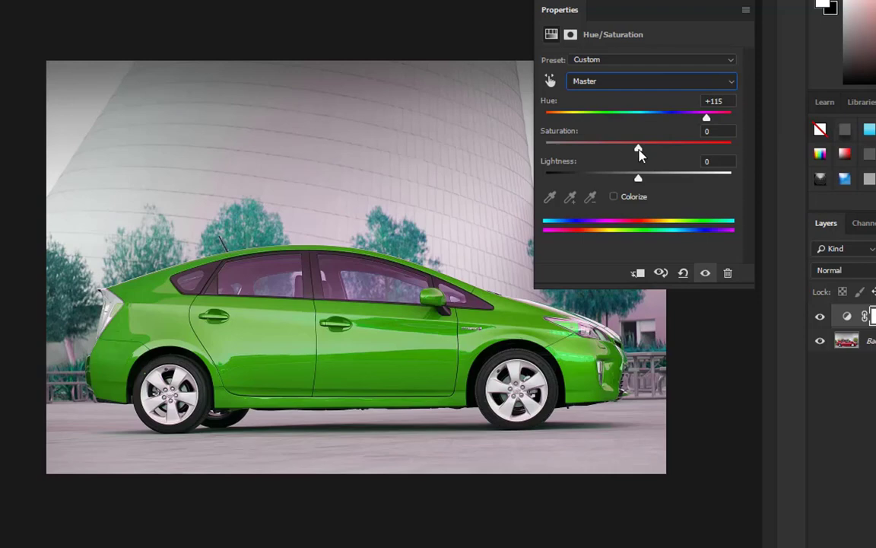
Step: Try out the Master saturation and lightness of the adjustment layer and reset both to 0
{"action": "mouse_move", "coordinate": [639, 152]}
{"action": "left_mouse_down"}
{"action": "mouse_move", "coordinate": [728, 158]}
{"action": "mouse_move", "coordinate": [557, 161]}
{"action": "mouse_move", "coordinate": [498, 148]}
{"action": "mouse_move", "coordinate": [480, 161]}
{"action": "mouse_move", "coordinate": [494, 152]}
{"action": "mouse_move", "coordinate": [565, 151]}
{"action": "mouse_move", "coordinate": [640, 167]}
{"action": "left_mouse_up"}
{"action": "mouse_move", "coordinate": [639, 181]}
{"action": "left_mouse_down"}
{"action": "mouse_move", "coordinate": [679, 187]}
{"action": "mouse_move", "coordinate": [637, 198]}
{"action": "left_mouse_up"}
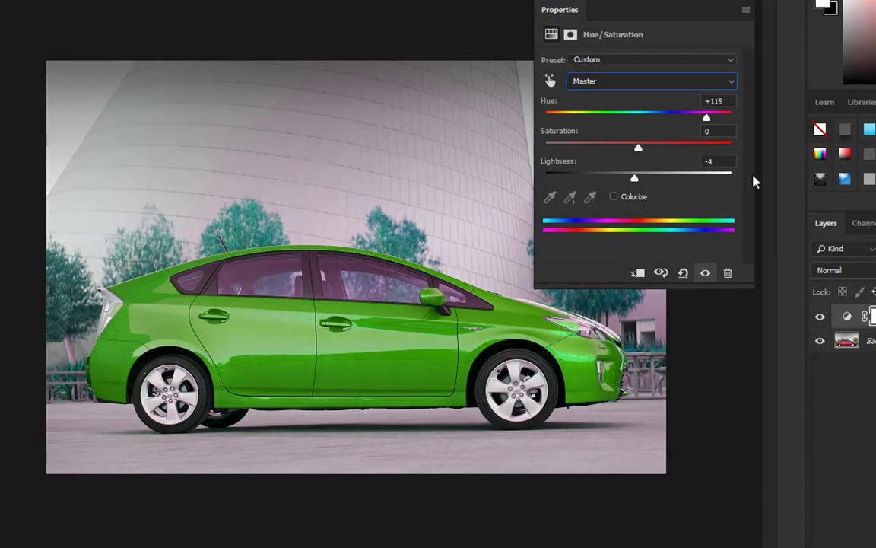
{"action": "left_click", "coordinate": [720, 162]}
{"action": "type", "text": "0"}
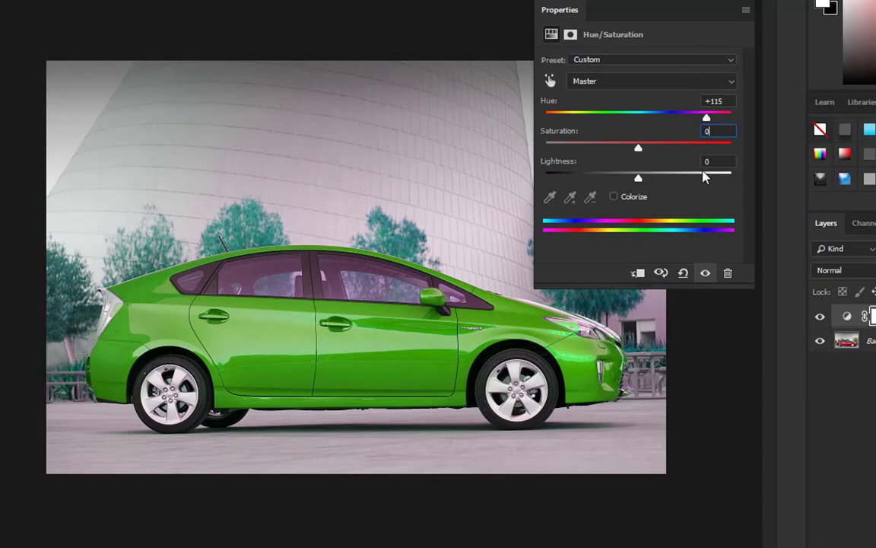
{"action": "type", "text": "0"}
Step: Try Colorize on the whole photo with a hue of 168 and turn Colorize off again
{"action": "left_click", "coordinate": [626, 198]}
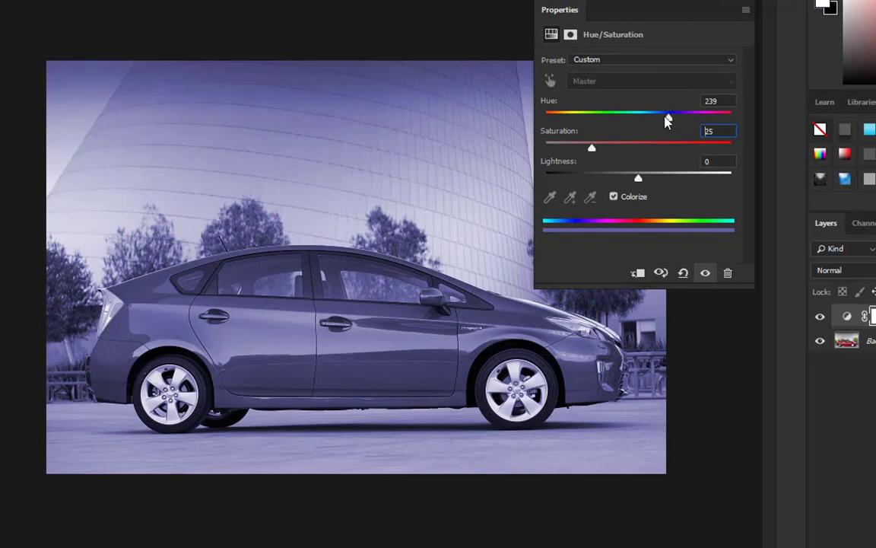
{"action": "left_click_drag", "start_coordinate": [668, 117], "coordinate": [631, 116]}
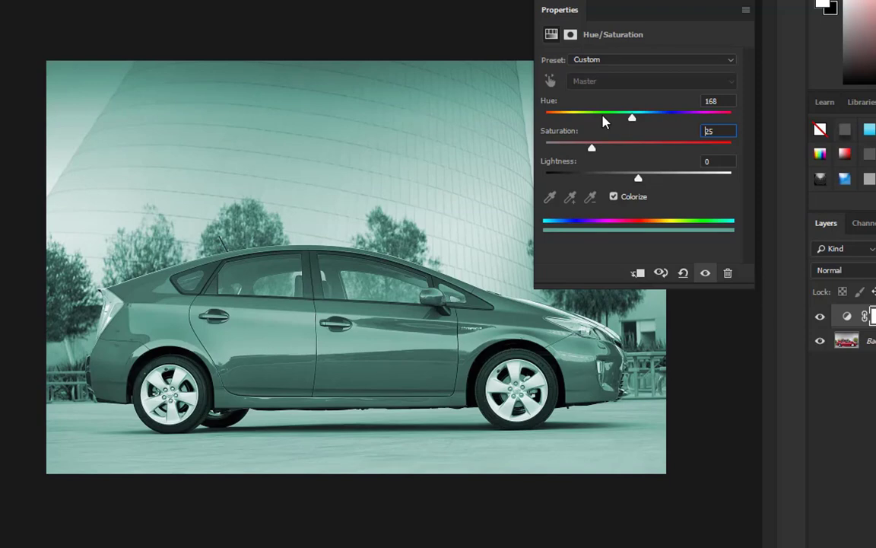
{"action": "left_click", "coordinate": [634, 197]}
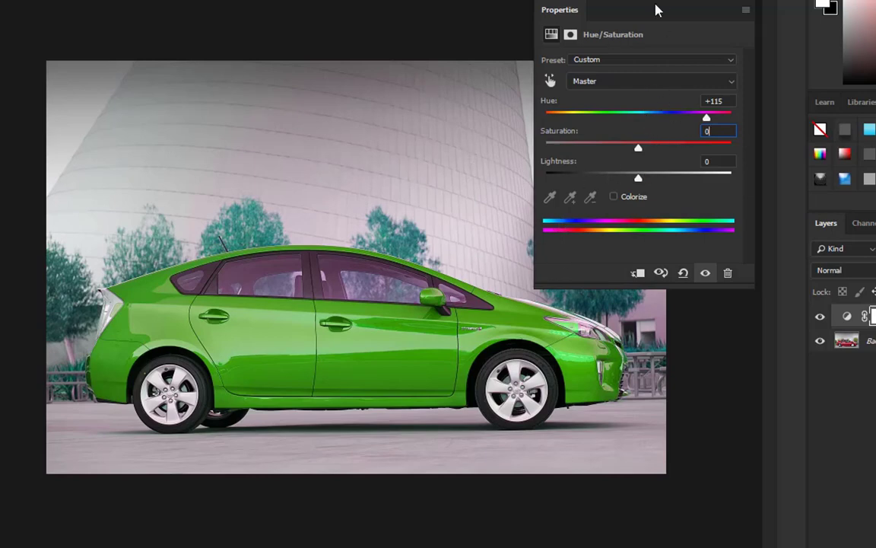
Step: Close the adjustment's properties and delete the Hue/Saturation layer that recolours the whole photo green
{"action": "left_click_drag", "start_coordinate": [655, 8], "coordinate": [617, 28]}
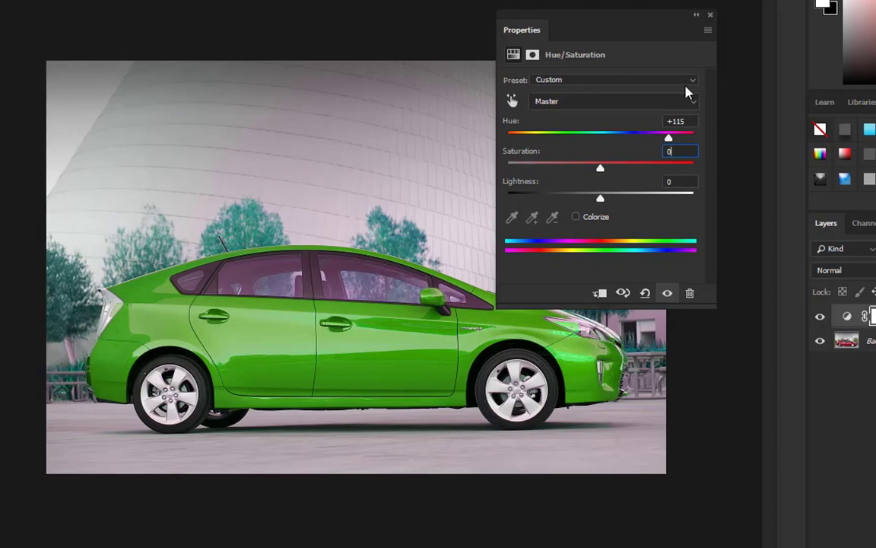
{"action": "left_click", "coordinate": [592, 104]}
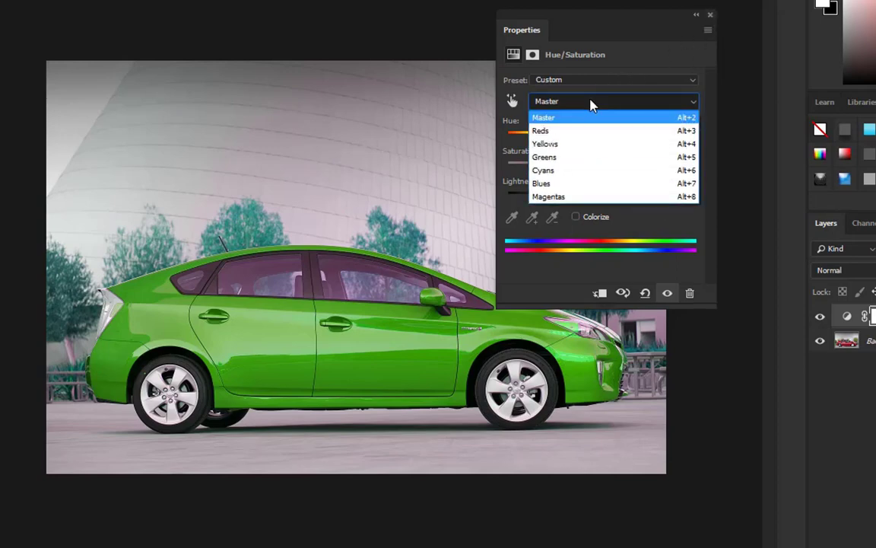
{"action": "key", "text": "Escape"}
{"action": "left_click", "coordinate": [710, 15]}
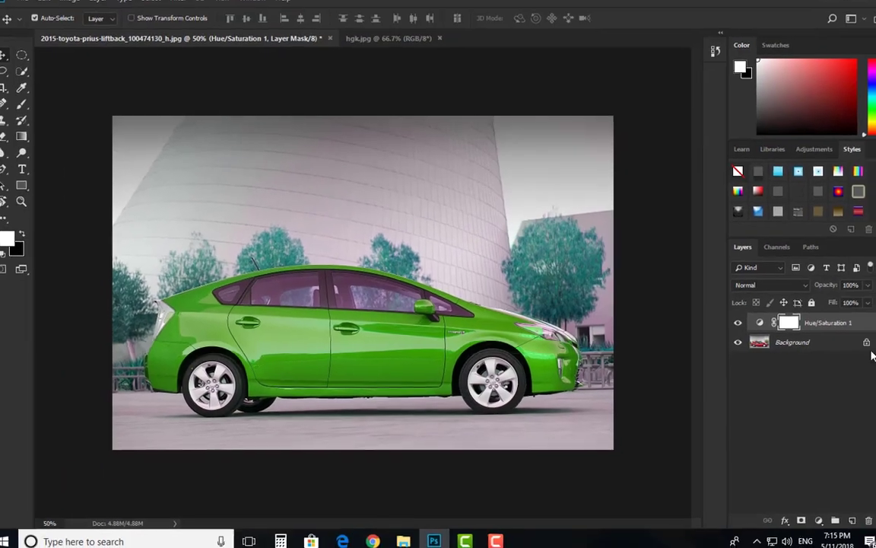
{"action": "left_click", "coordinate": [822, 322]}
{"action": "key", "text": "Delete"}
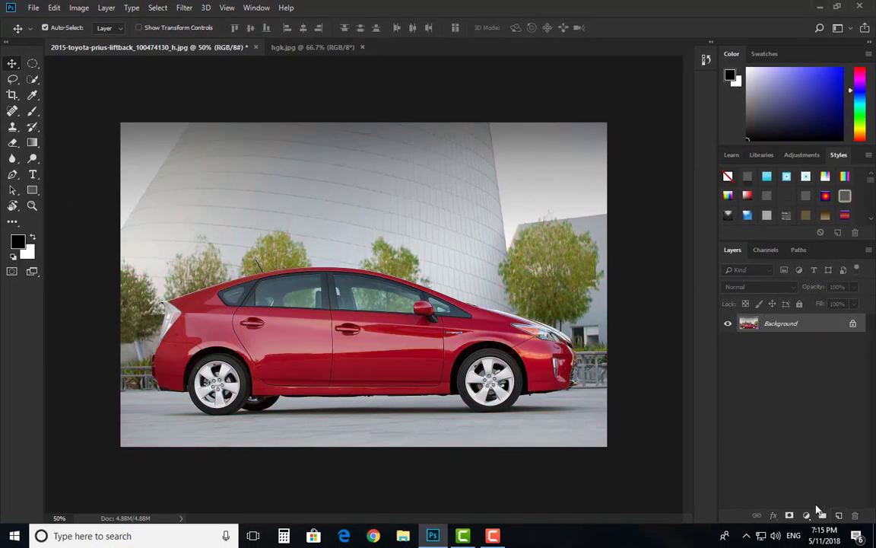
Step: Add a Hue/Saturation adjustment layer above the Background layer and shift its Yellows hue to +15
{"action": "left_click", "coordinate": [808, 515]}
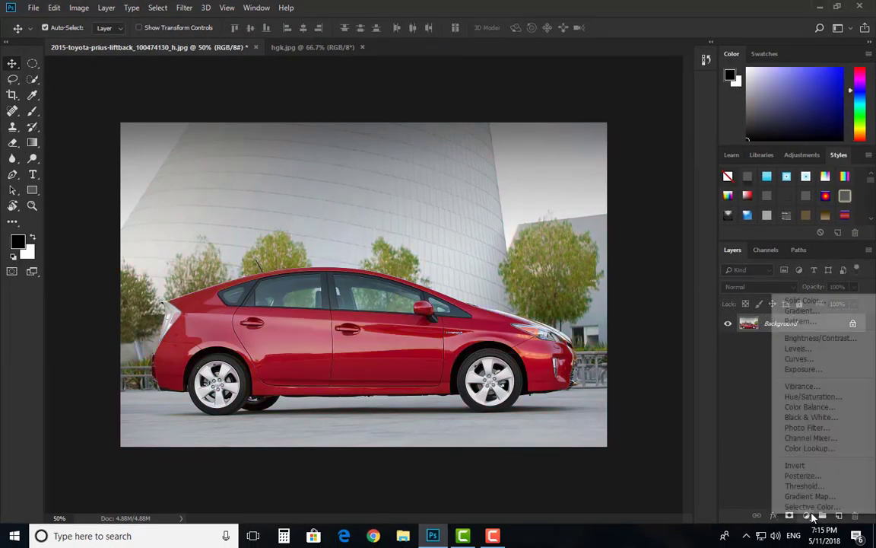
{"action": "left_click", "coordinate": [817, 396]}
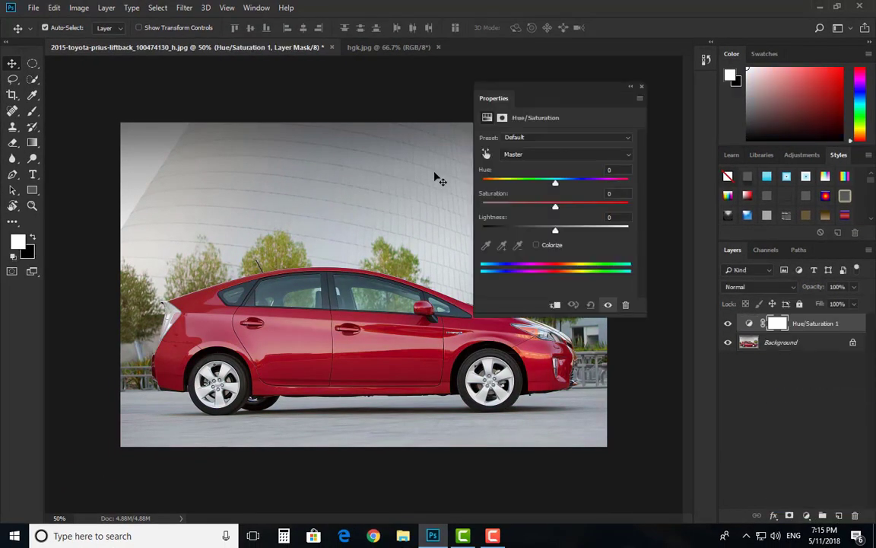
{"action": "left_click", "coordinate": [556, 154]}
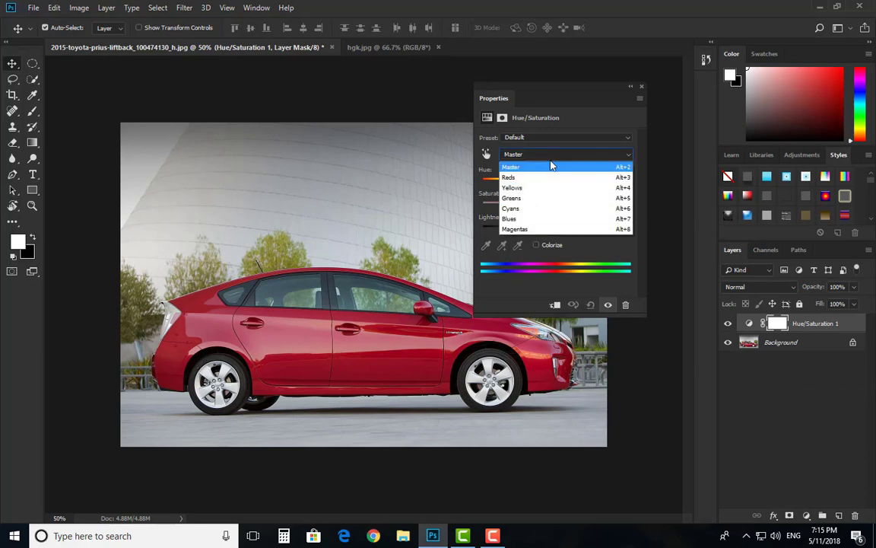
{"action": "left_click", "coordinate": [522, 189]}
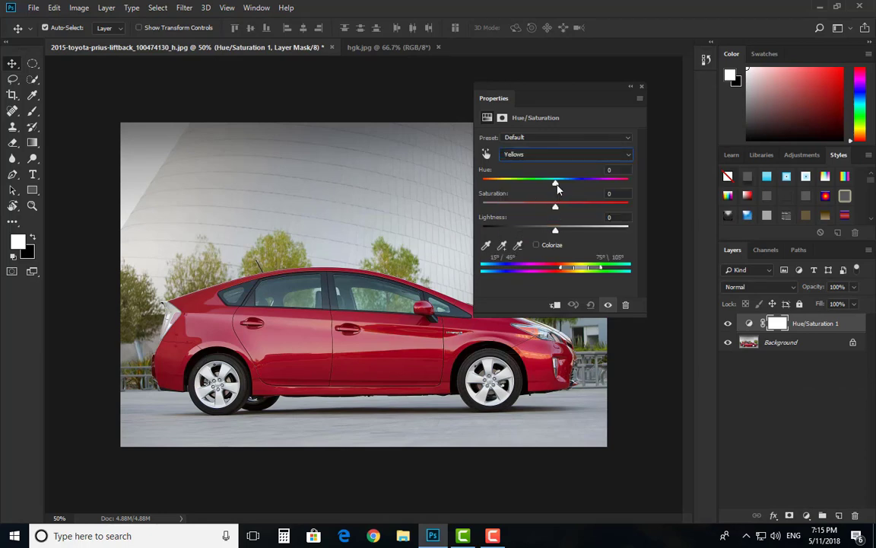
{"action": "mouse_move", "coordinate": [558, 189]}
{"action": "left_mouse_down"}
{"action": "mouse_move", "coordinate": [595, 190]}
{"action": "mouse_move", "coordinate": [513, 194]}
{"action": "mouse_move", "coordinate": [566, 194]}
{"action": "left_mouse_up"}
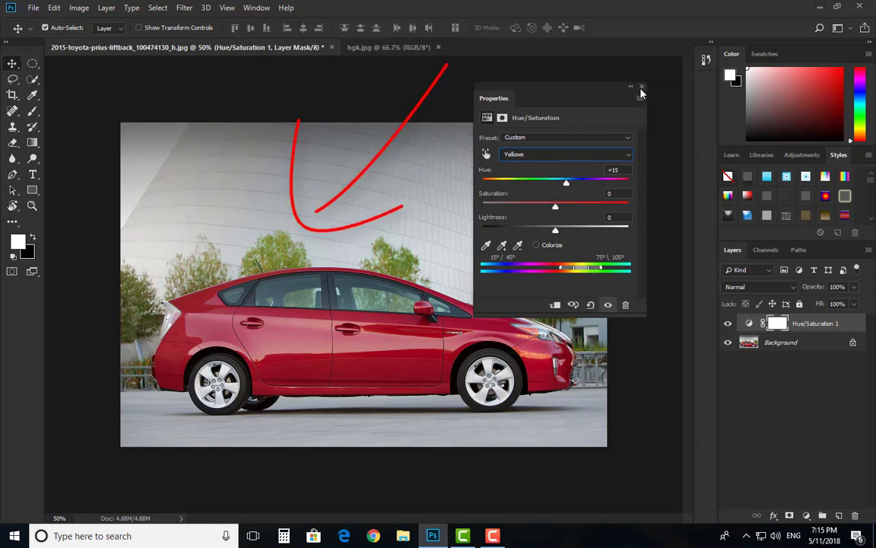
Step: Replace the Hue/Saturation layer holding the Yellows shift with a fresh Hue/Saturation adjustment layer above the Background layer
{"action": "left_click", "coordinate": [641, 89]}
{"action": "key", "text": "Delete"}
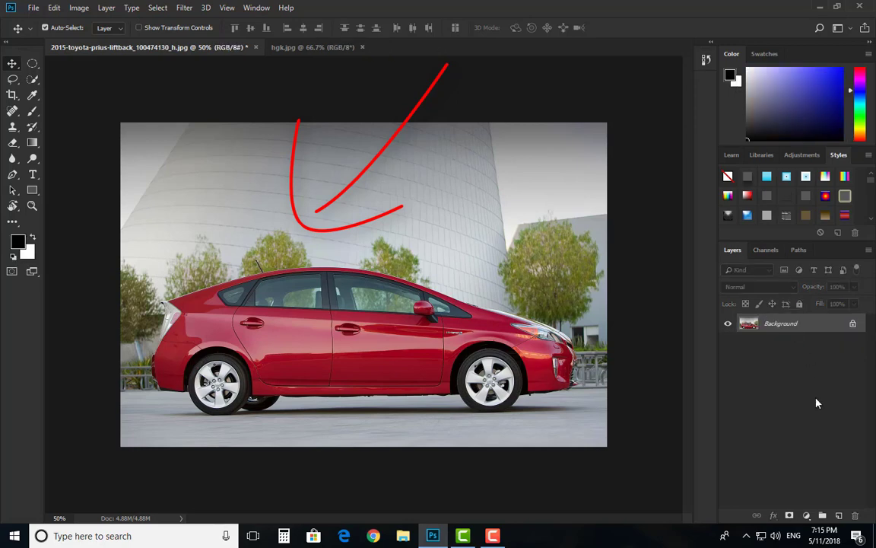
{"action": "left_click", "coordinate": [790, 516]}
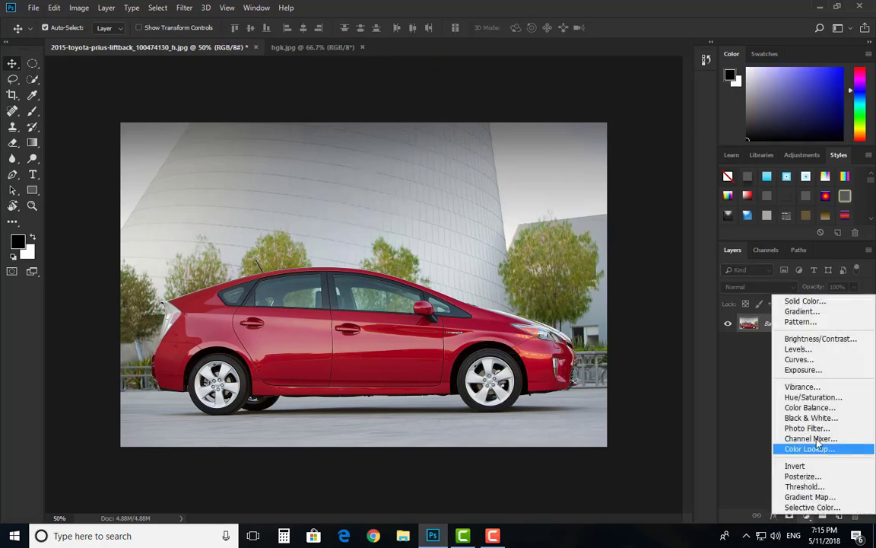
{"action": "left_click", "coordinate": [813, 398]}
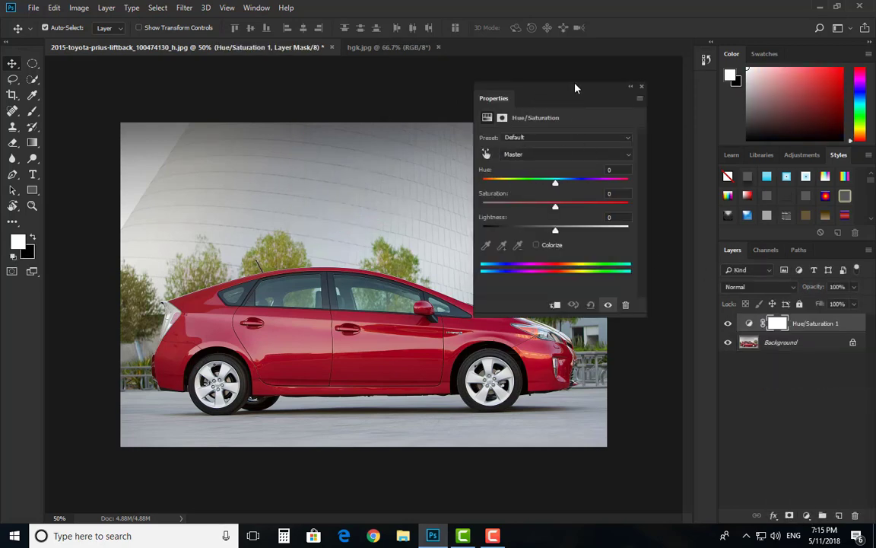
{"action": "left_click_drag", "start_coordinate": [575, 88], "coordinate": [669, 110]}
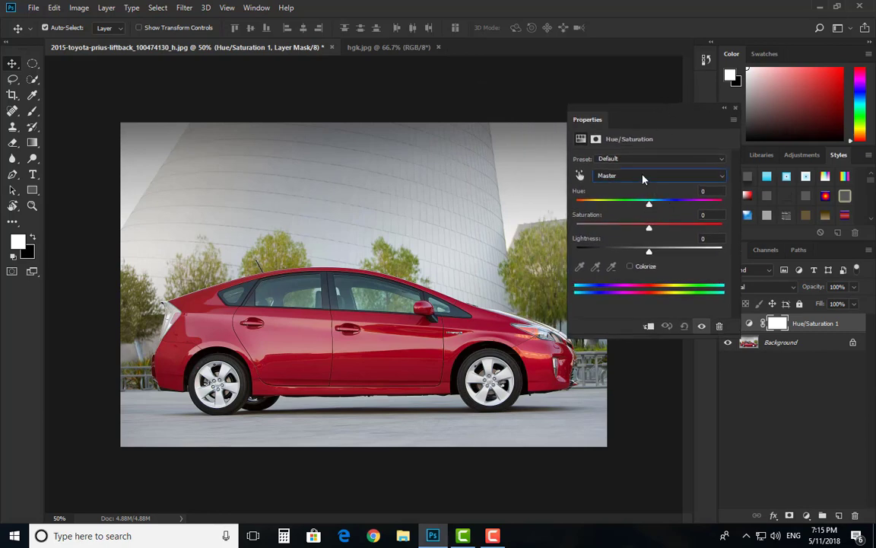
Step: Set the hue of the Reds range to +121 so that the red car turns green
{"action": "left_click", "coordinate": [643, 177]}
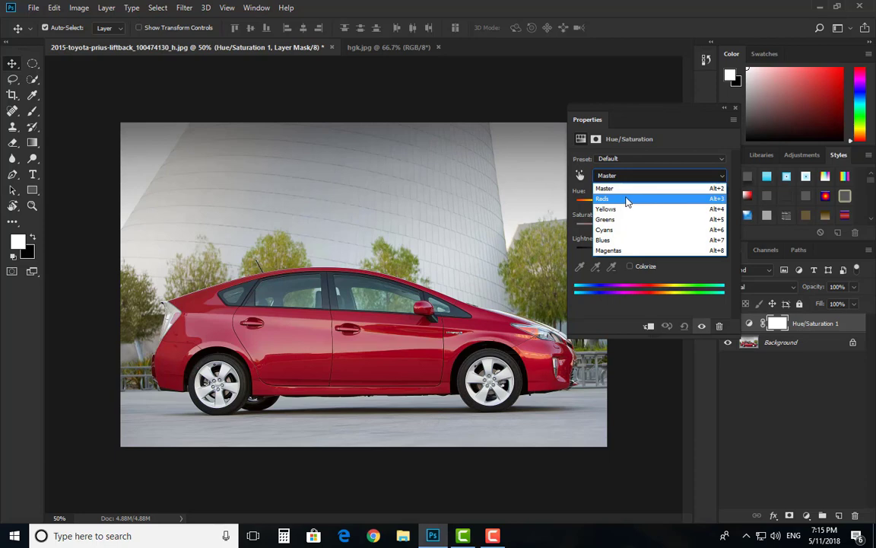
{"action": "left_click", "coordinate": [627, 200]}
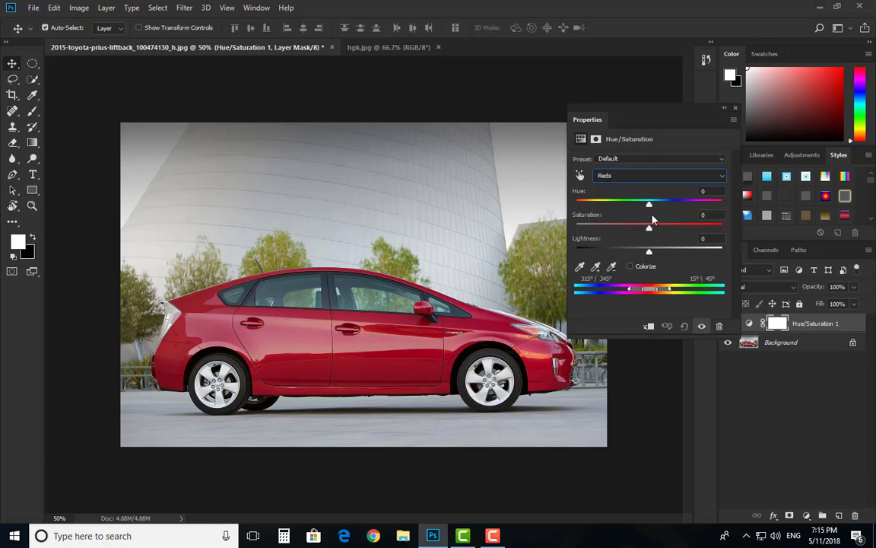
{"action": "left_click_drag", "start_coordinate": [650, 204], "coordinate": [706, 210]}
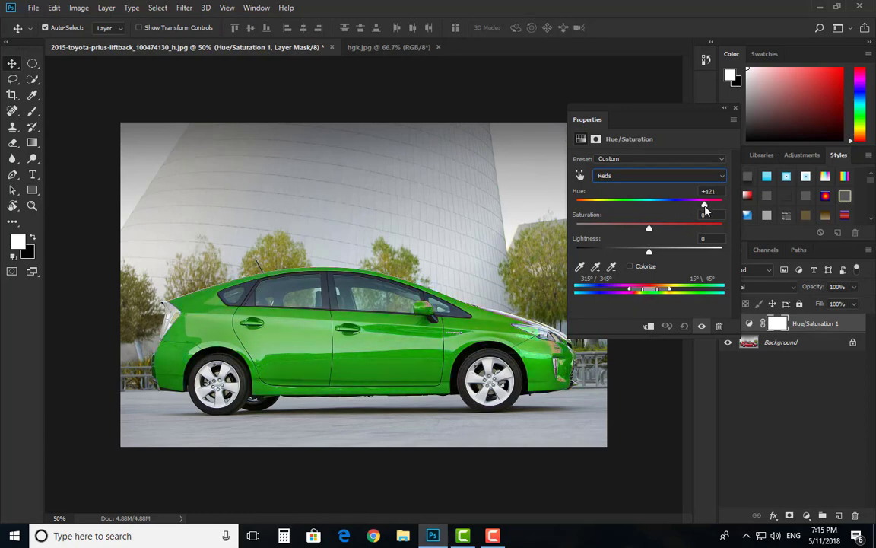
Step: Paint black with the Brush on the Hue/Saturation layer's mask over the front half of the car to restore its original red there
{"action": "left_click", "coordinate": [736, 108]}
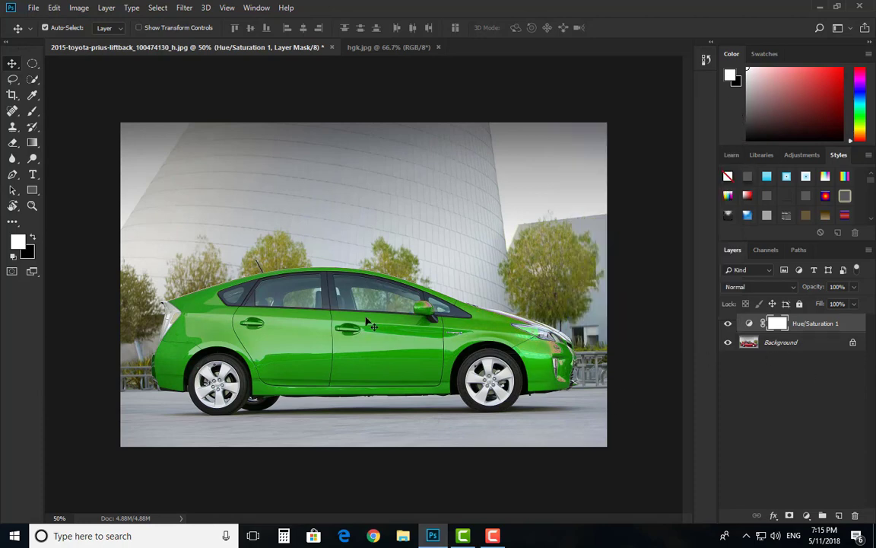
{"action": "left_click", "coordinate": [33, 111]}
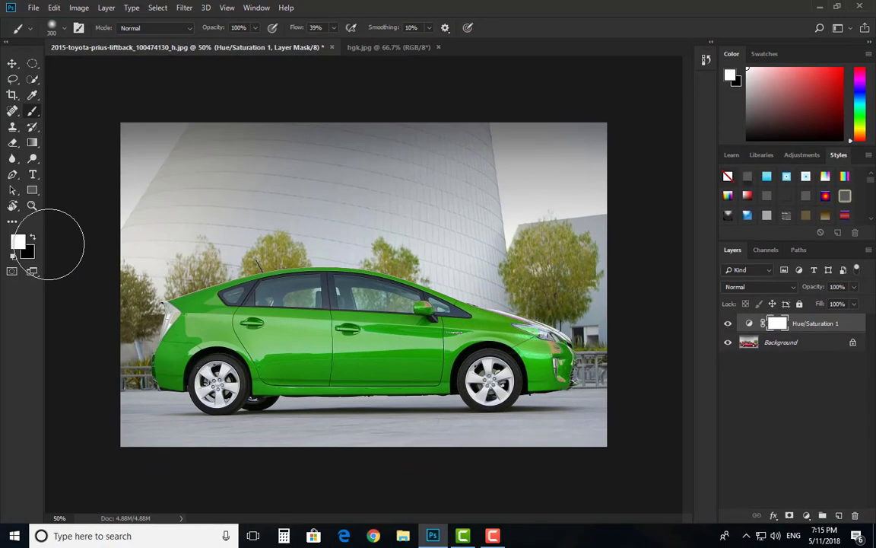
{"action": "left_click", "coordinate": [33, 238]}
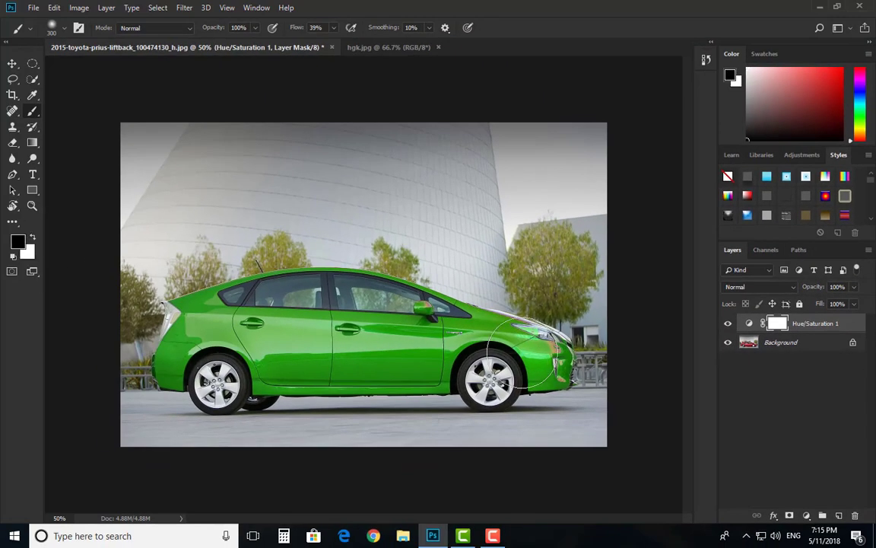
{"action": "mouse_move", "coordinate": [528, 350]}
{"action": "left_mouse_down"}
{"action": "mouse_move", "coordinate": [553, 378]}
{"action": "mouse_move", "coordinate": [544, 351]}
{"action": "mouse_move", "coordinate": [567, 381]}
{"action": "mouse_move", "coordinate": [558, 401]}
{"action": "mouse_move", "coordinate": [551, 369]}
{"action": "mouse_move", "coordinate": [479, 304]}
{"action": "mouse_move", "coordinate": [504, 302]}
{"action": "mouse_move", "coordinate": [499, 328]}
{"action": "mouse_move", "coordinate": [434, 335]}
{"action": "mouse_move", "coordinate": [420, 361]}
{"action": "mouse_move", "coordinate": [446, 289]}
{"action": "mouse_move", "coordinate": [403, 327]}
{"action": "mouse_move", "coordinate": [426, 388]}
{"action": "mouse_move", "coordinate": [380, 327]}
{"action": "mouse_move", "coordinate": [396, 281]}
{"action": "mouse_move", "coordinate": [361, 304]}
{"action": "mouse_move", "coordinate": [365, 363]}
{"action": "mouse_move", "coordinate": [395, 278]}
{"action": "mouse_move", "coordinate": [391, 336]}
{"action": "mouse_move", "coordinate": [356, 403]}
{"action": "mouse_move", "coordinate": [363, 411]}
{"action": "left_mouse_up"}
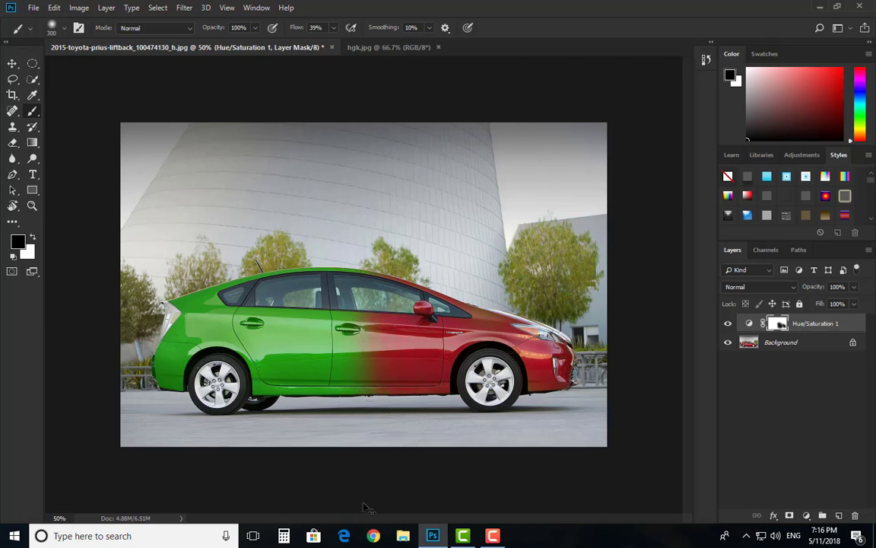
{"action": "key", "text": "ctrl+z"}
{"action": "mouse_move", "coordinate": [378, 342]}
{"action": "left_mouse_down"}
{"action": "mouse_move", "coordinate": [405, 265]}
{"action": "mouse_move", "coordinate": [404, 448]}
{"action": "mouse_move", "coordinate": [414, 273]}
{"action": "mouse_move", "coordinate": [400, 321]}
{"action": "mouse_move", "coordinate": [402, 357]}
{"action": "mouse_move", "coordinate": [399, 314]}
{"action": "left_mouse_up"}
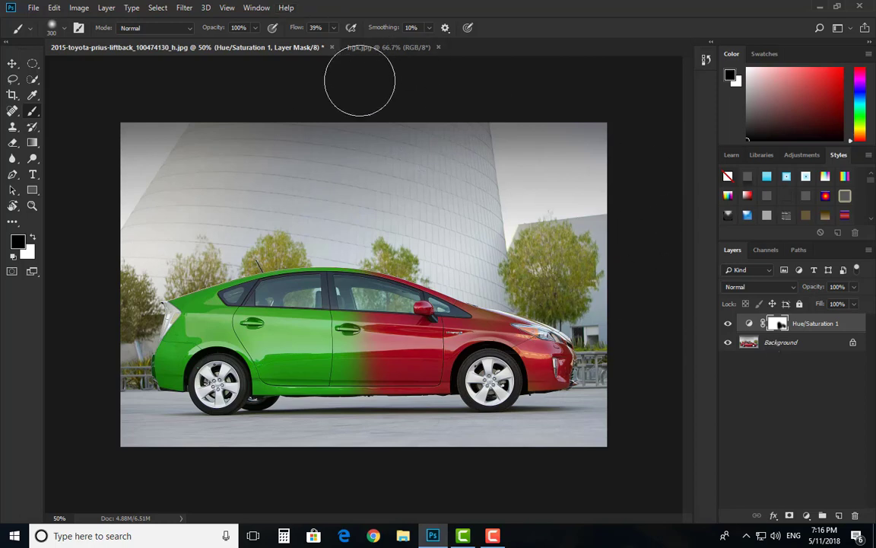
Step: Close the 2015-toyota-prius-liftback photo without saving and activate the Move tool in hgk.jpg
{"action": "left_click", "coordinate": [332, 47]}
{"action": "left_click", "coordinate": [445, 203]}
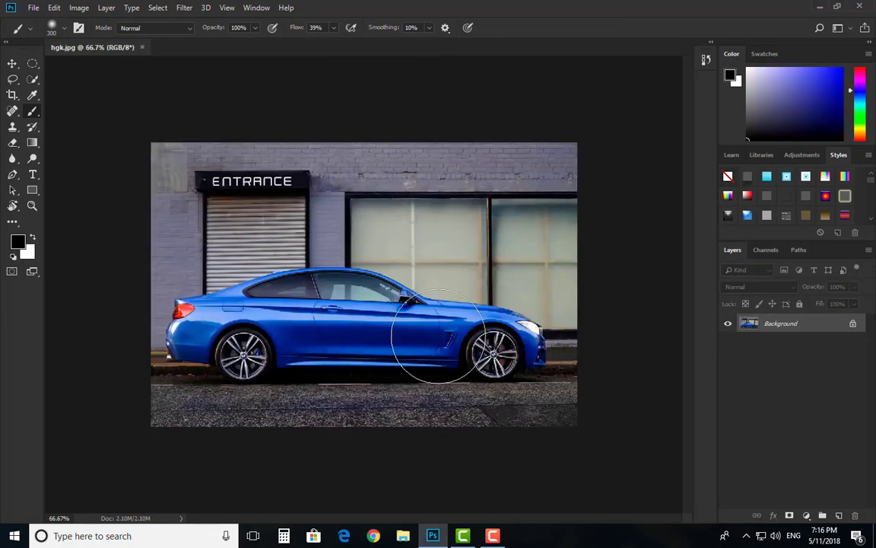
{"action": "left_click", "coordinate": [13, 64]}
{"action": "scroll", "coordinate": [462, 345], "scroll_direction": "up", "scroll_amount": 3}
{"action": "scroll", "coordinate": [461, 344], "scroll_direction": "up", "scroll_amount": 1}
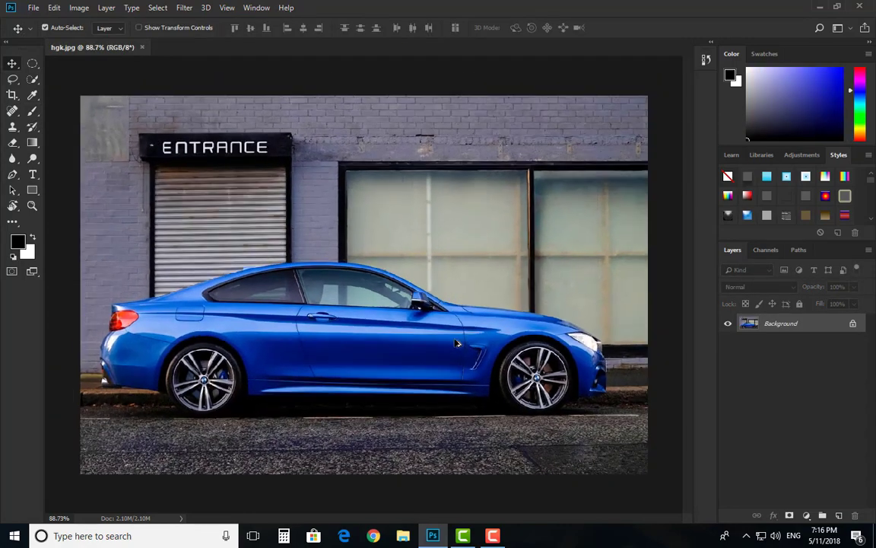
{"action": "scroll", "coordinate": [462, 345], "scroll_direction": "down", "scroll_amount": 3}
{"action": "key", "text": "ctrl+u"}
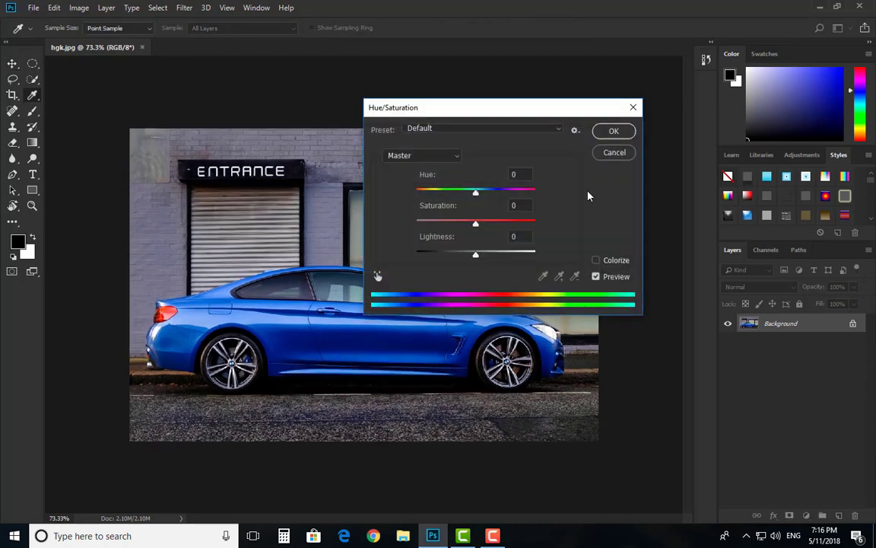
{"action": "left_click", "coordinate": [634, 108]}
Step: Add a Hue/Saturation adjustment layer above the blue car's Background layer and move its properties clear of the layer list
{"action": "left_click", "coordinate": [806, 515]}
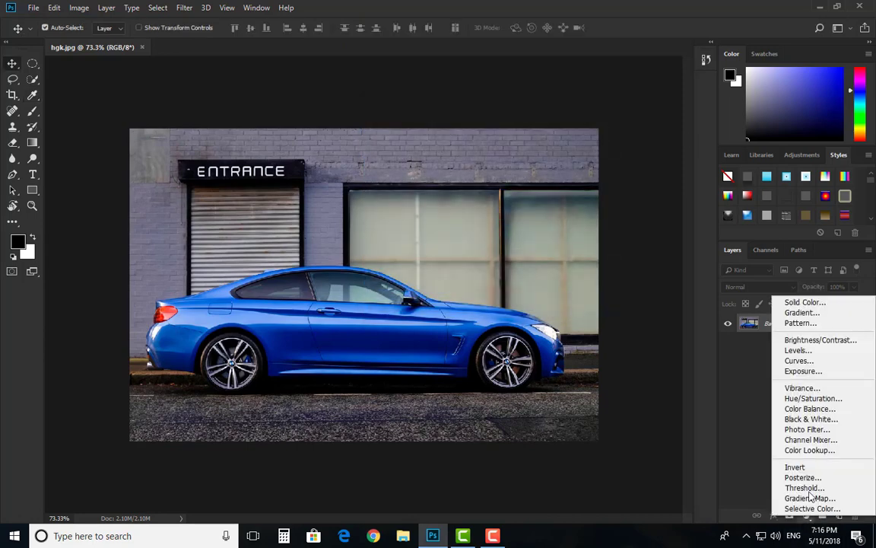
{"action": "left_click", "coordinate": [811, 398]}
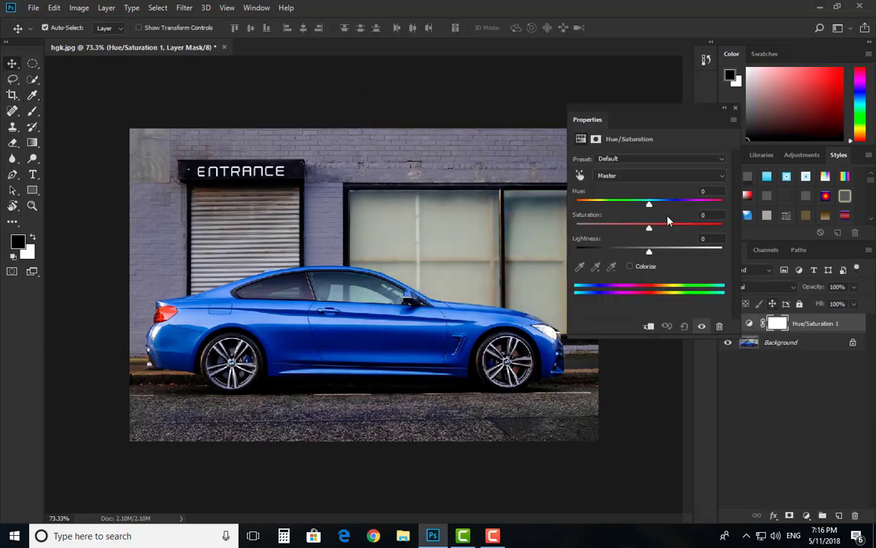
{"action": "left_click_drag", "start_coordinate": [662, 118], "coordinate": [601, 66]}
Step: Try a Master hue of +135 on the whole photo and undo the shift
{"action": "left_click_drag", "start_coordinate": [594, 157], "coordinate": [658, 162]}
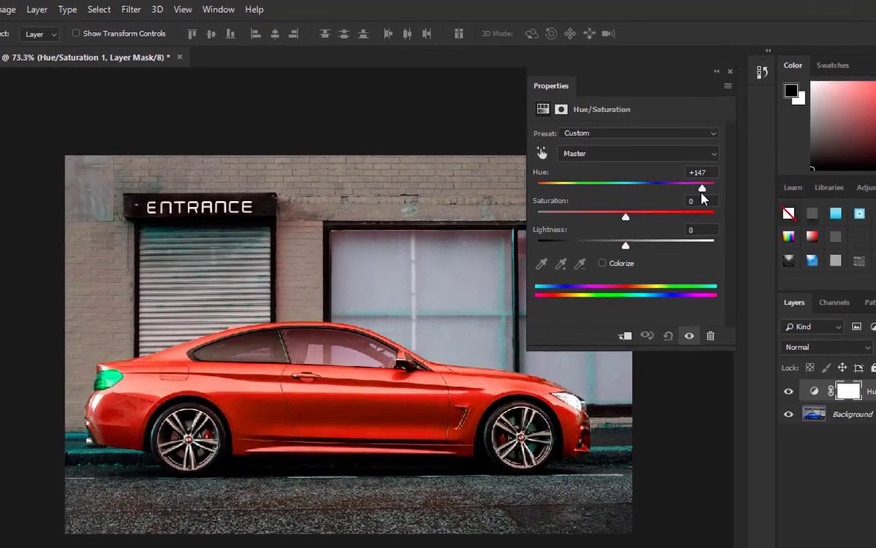
{"action": "left_click_drag", "start_coordinate": [703, 198], "coordinate": [699, 192]}
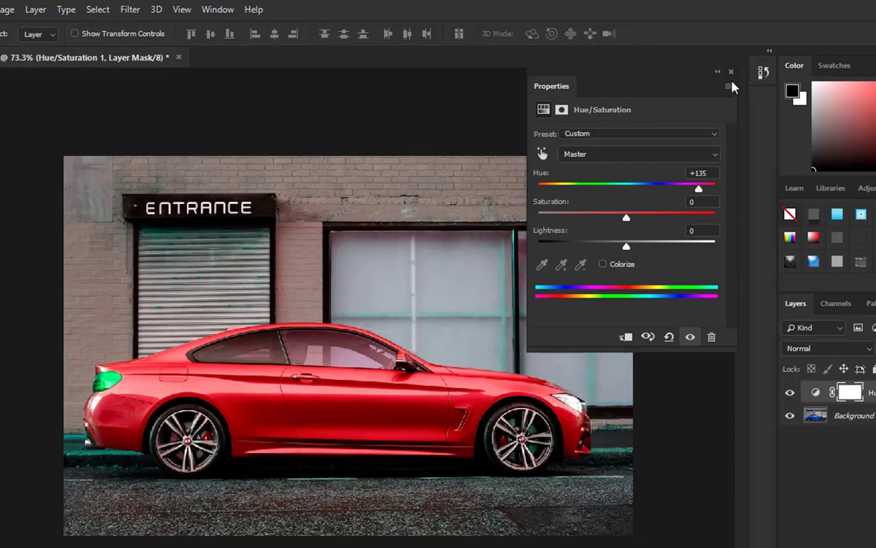
{"action": "key", "text": "ctrl+z"}
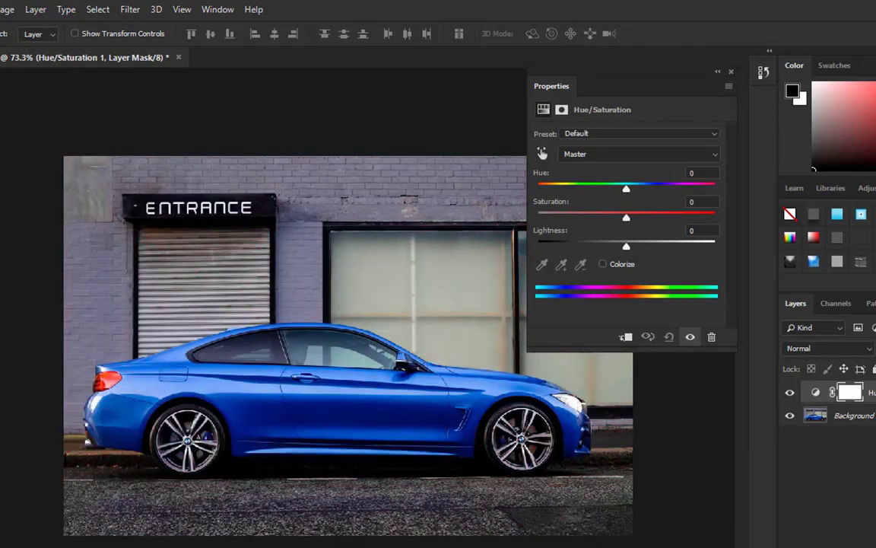
Step: Set the hue of the Blues range to +92 so that the blue car turns magenta
{"action": "left_click", "coordinate": [642, 159]}
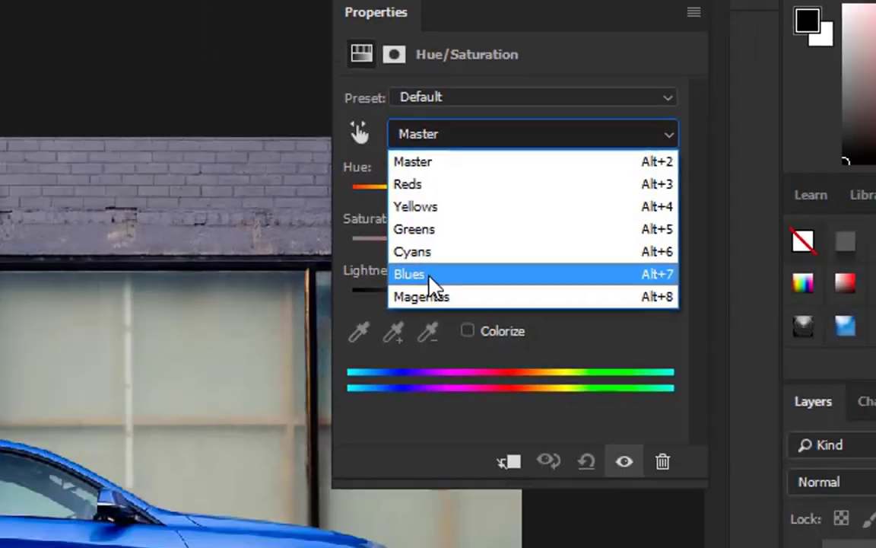
{"action": "left_click", "coordinate": [570, 232]}
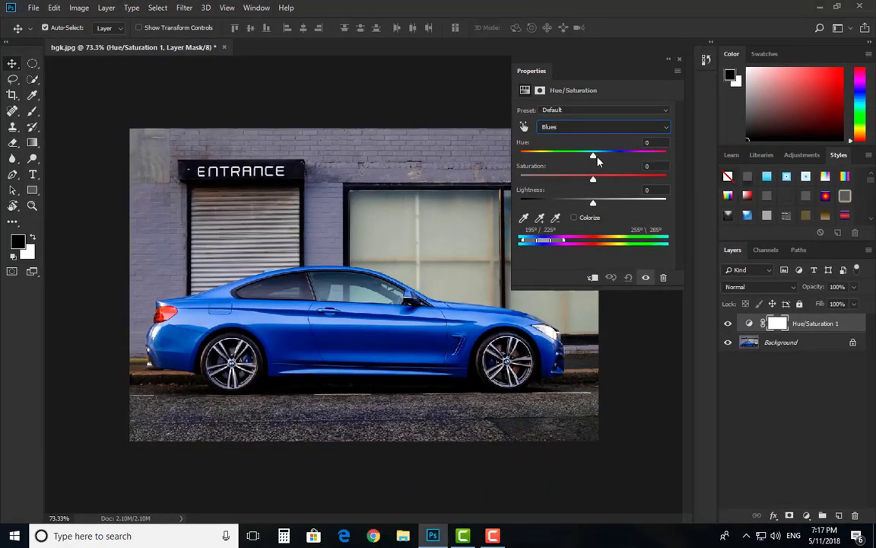
{"action": "left_click_drag", "start_coordinate": [594, 155], "coordinate": [637, 176]}
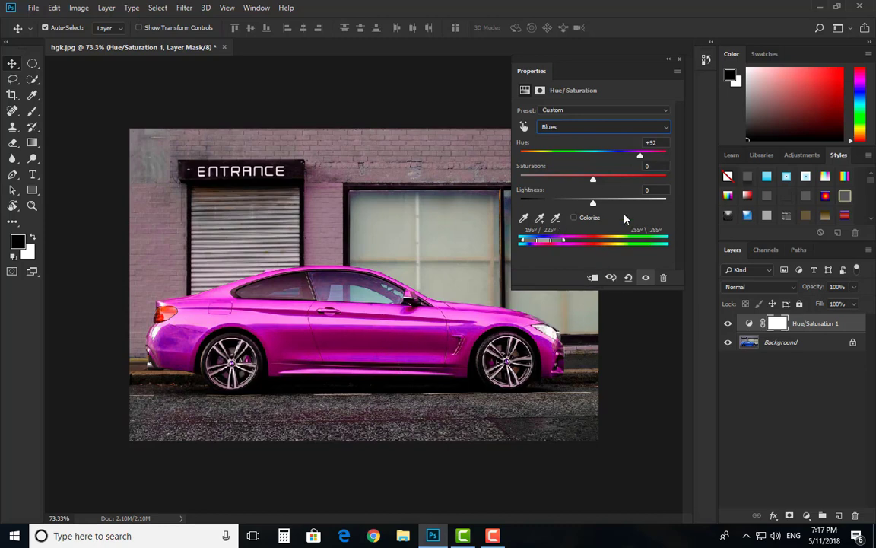
{"action": "left_click_drag", "start_coordinate": [641, 156], "coordinate": [647, 157]}
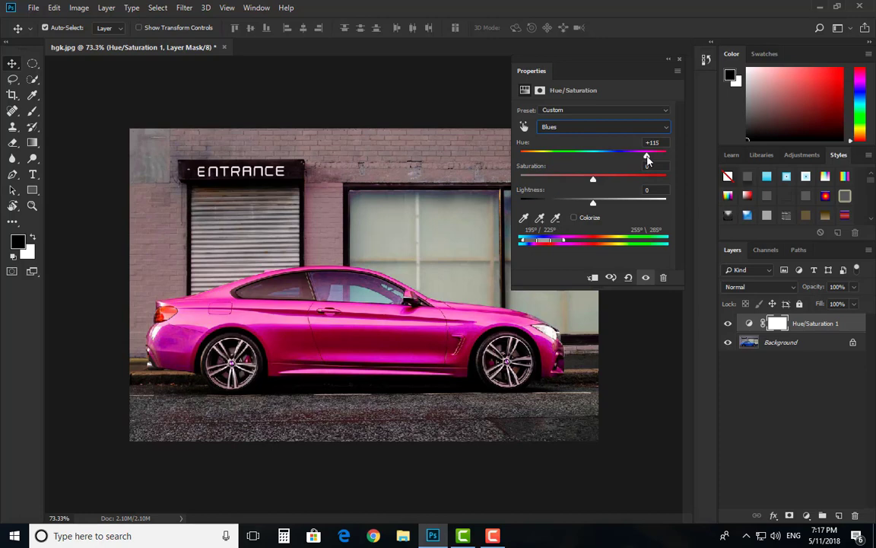
{"action": "mouse_move", "coordinate": [646, 161]}
{"action": "left_mouse_down"}
{"action": "mouse_move", "coordinate": [636, 162]}
{"action": "mouse_move", "coordinate": [662, 163]}
{"action": "mouse_move", "coordinate": [641, 163]}
{"action": "left_mouse_up"}
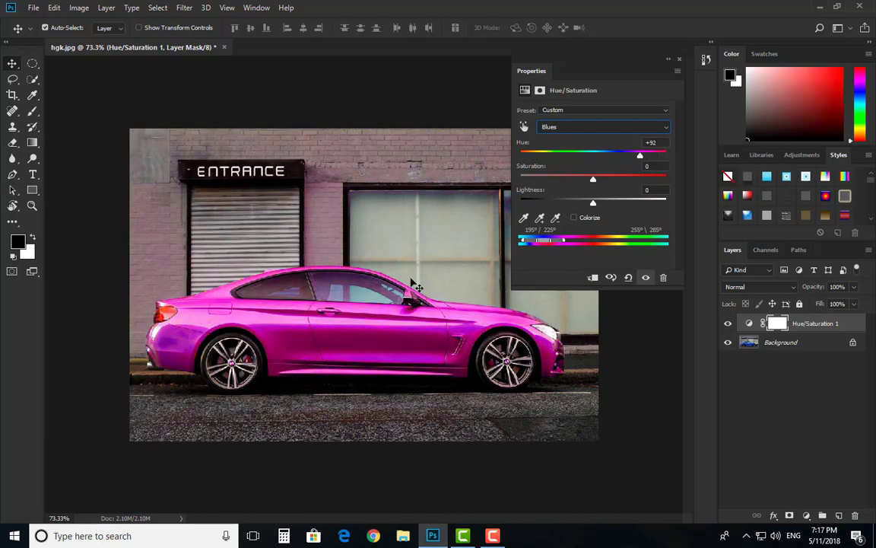
Step: Extend the Blues range with the Add to Sample eyedropper by sampling the leftover purple patches on the car's door and rear bodywork
{"action": "left_click_drag", "start_coordinate": [618, 68], "coordinate": [725, 111]}
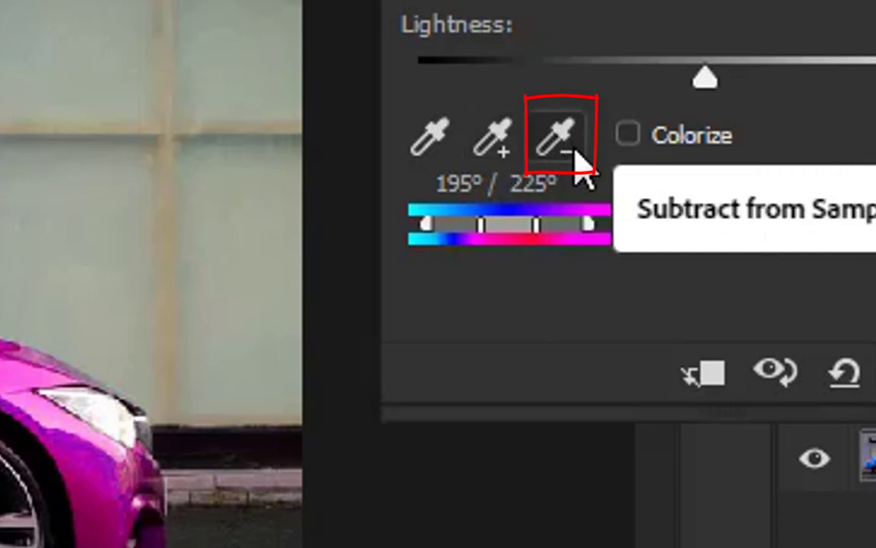
{"action": "left_click", "coordinate": [495, 139]}
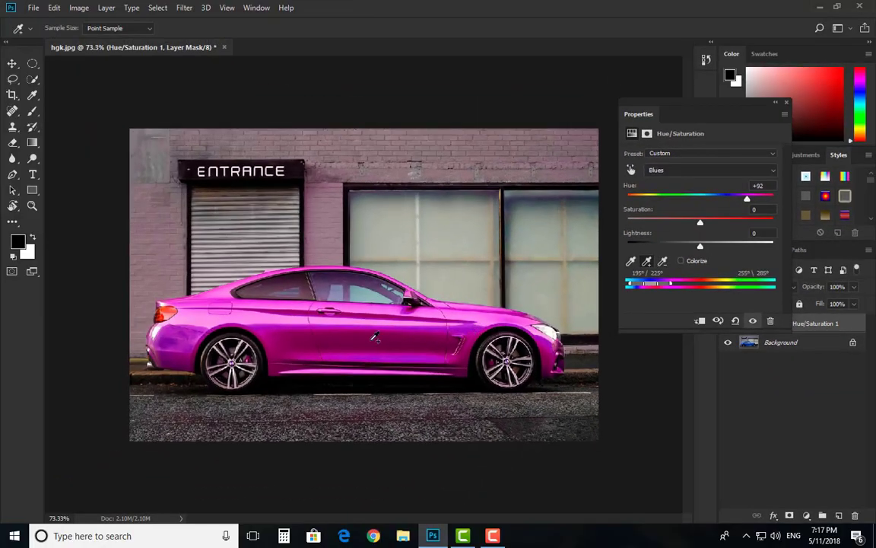
{"action": "scroll", "coordinate": [373, 335], "scroll_direction": "up", "scroll_amount": 5}
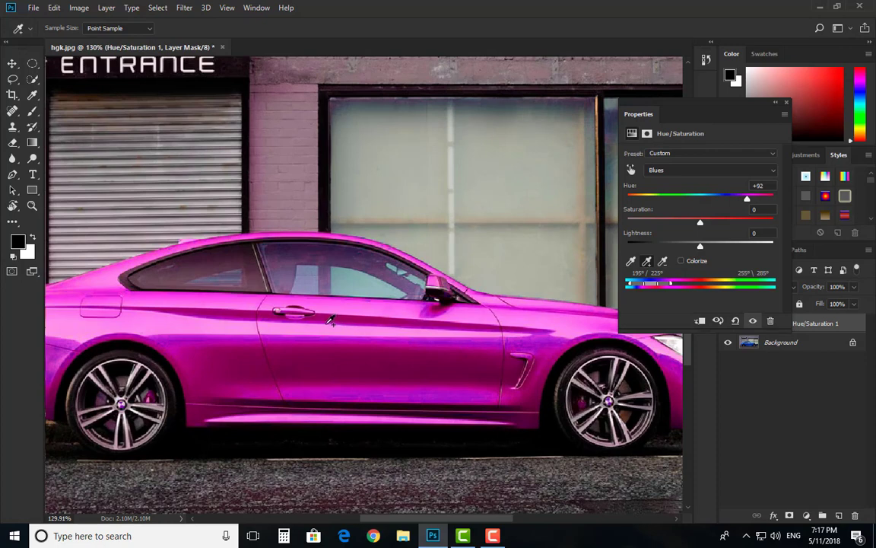
{"action": "left_click", "coordinate": [373, 352]}
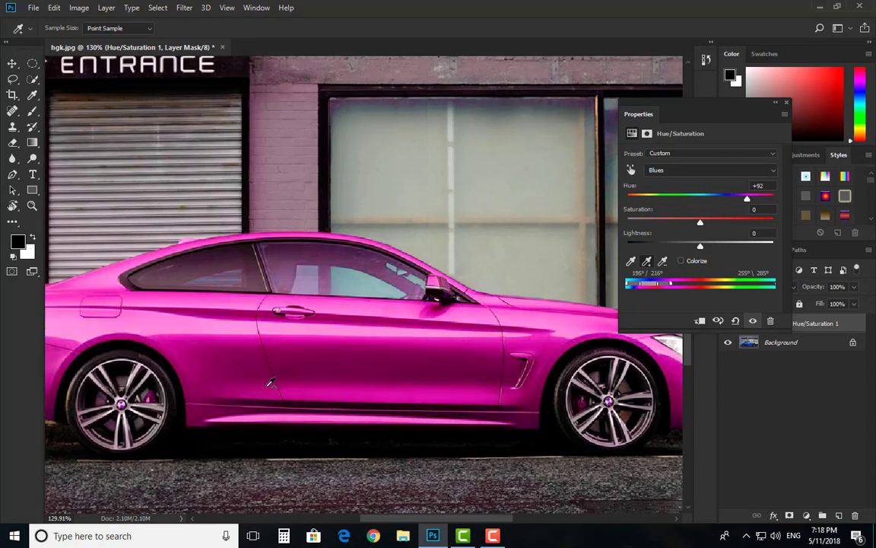
{"action": "left_click_drag", "start_coordinate": [253, 387], "coordinate": [398, 391]}
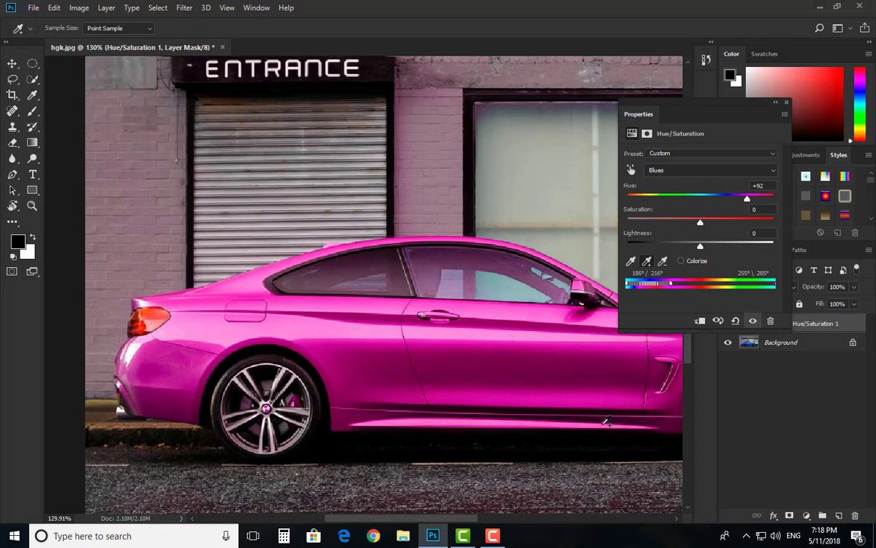
Step: Try subtracting the car door's colour from the Blues range with the Subtract from Sample eyedropper and undo it
{"action": "left_click", "coordinate": [665, 262]}
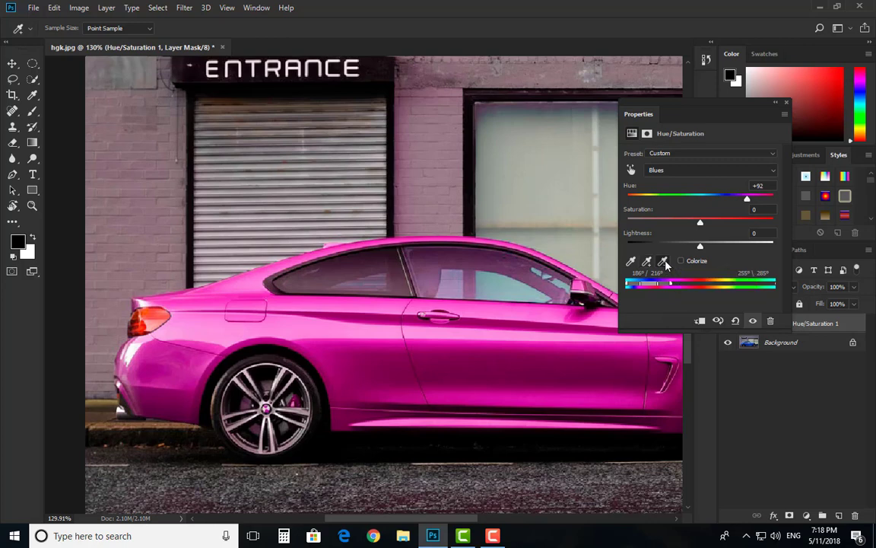
{"action": "left_click", "coordinate": [553, 372]}
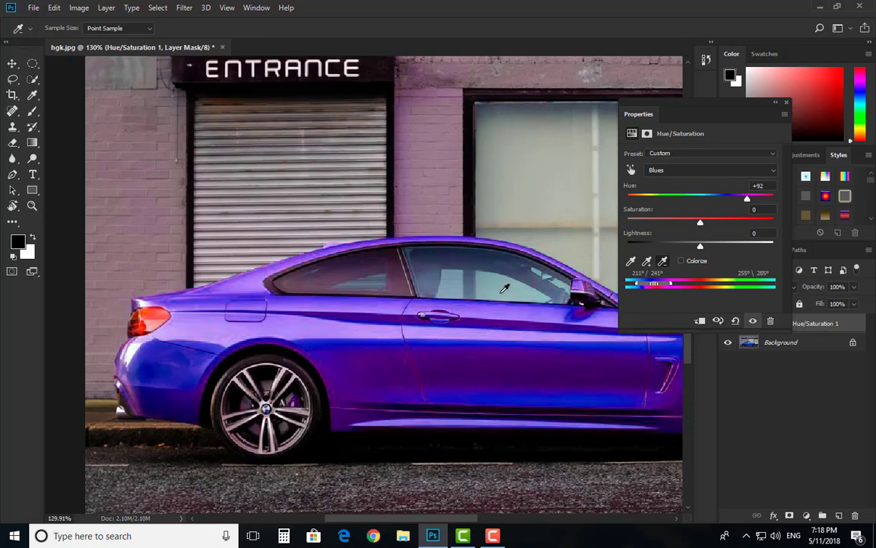
{"action": "key", "text": "ctrl+z"}
Step: Fit the whole photo in the window and close the adjustment's properties
{"action": "key", "text": "ctrl+0"}
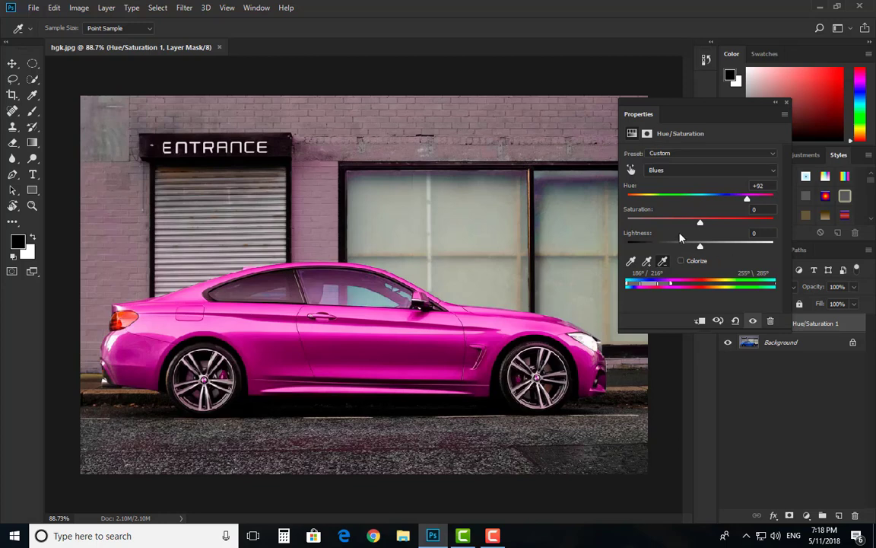
{"action": "left_click", "coordinate": [787, 102]}
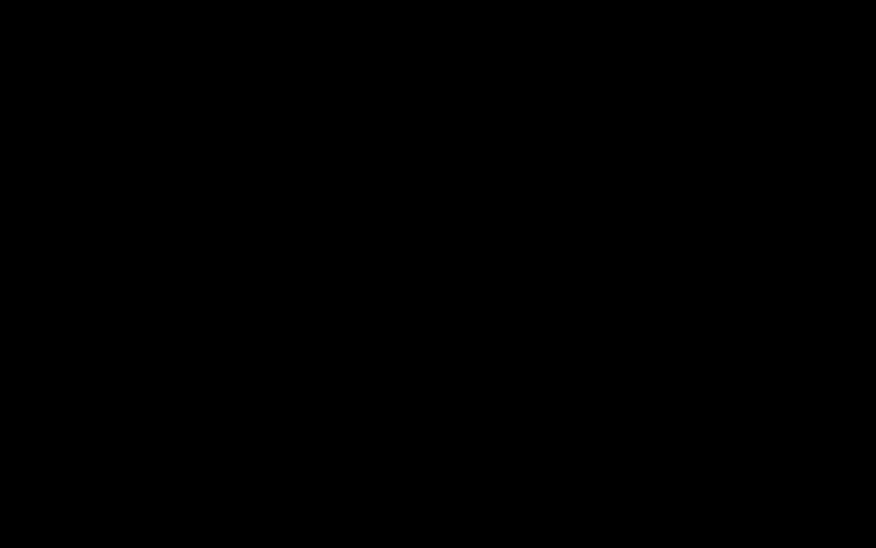